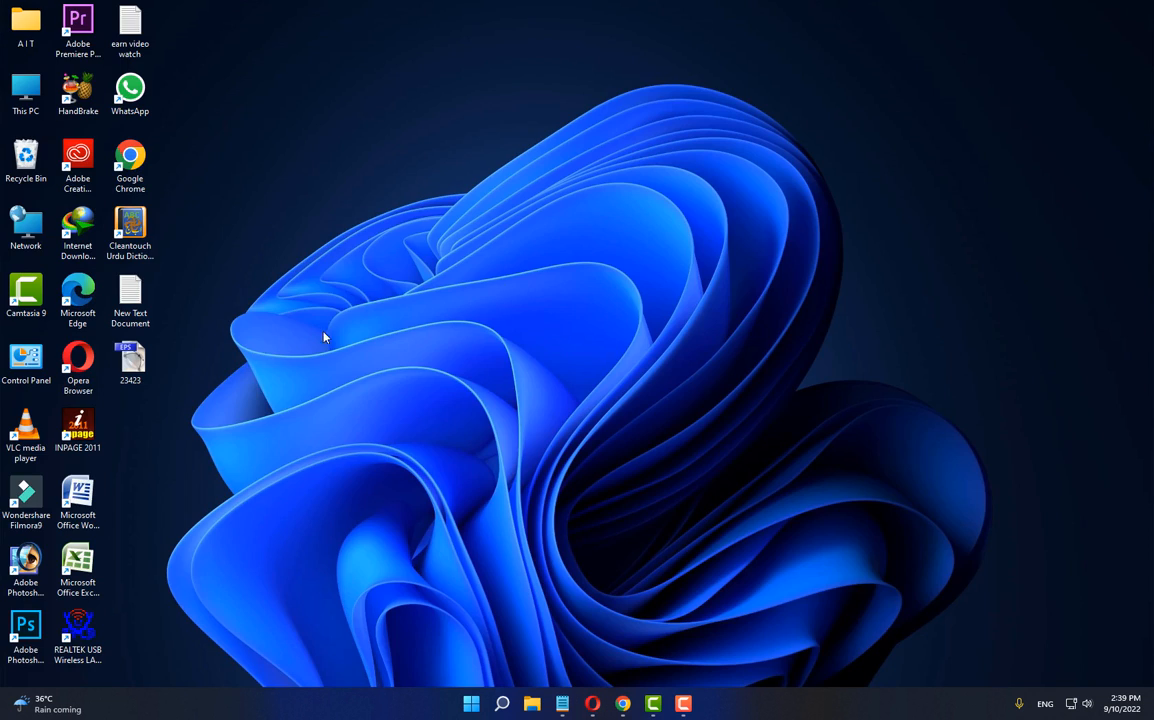
# Step: Look over the desktop's context options, and switch to the Teach Something YouTube channel page in Opera
pyautogui.rightClick(199, 257)
pyautogui.click(276, 471)
pyautogui.click(882, 341)
pyautogui.click(595, 704)
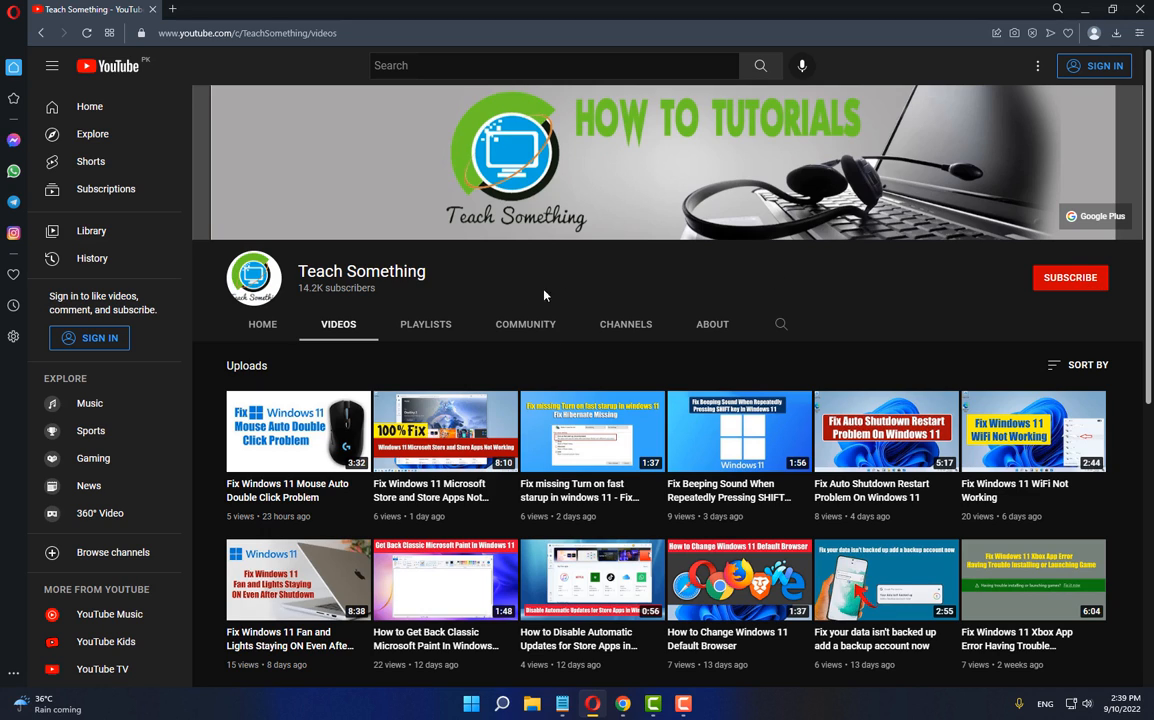
# Step: Search Windows for Registry Editor and launch it
pyautogui.click(502, 703)
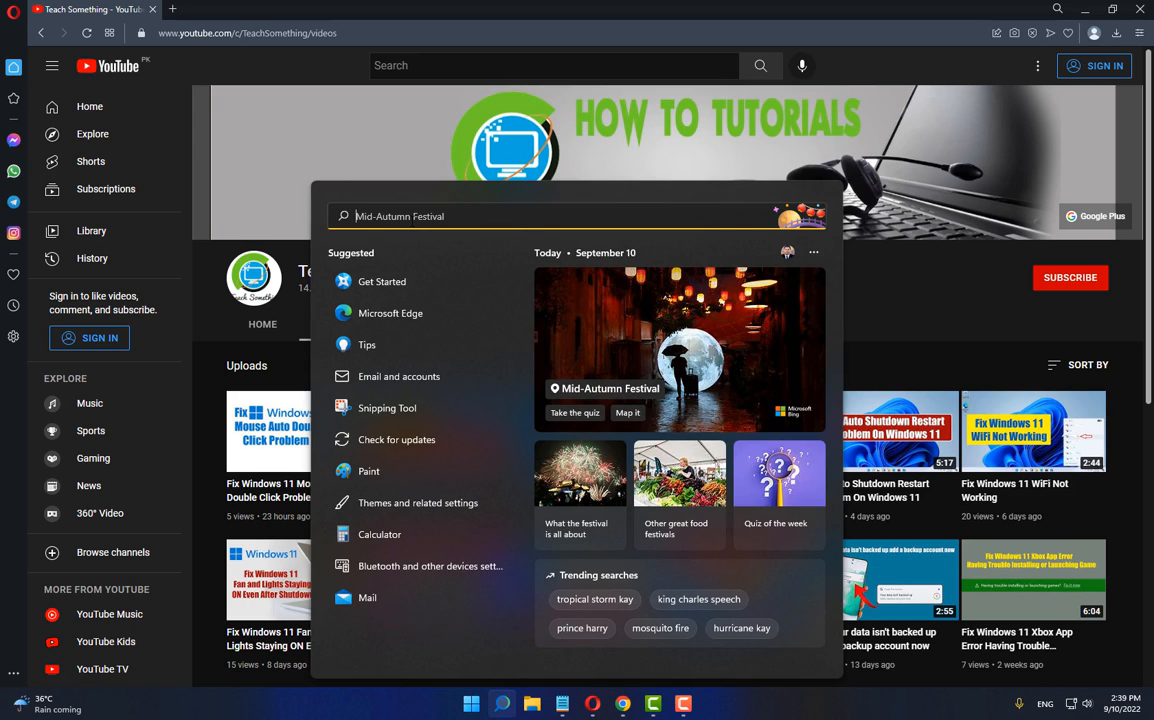
pyautogui.write('Regis')
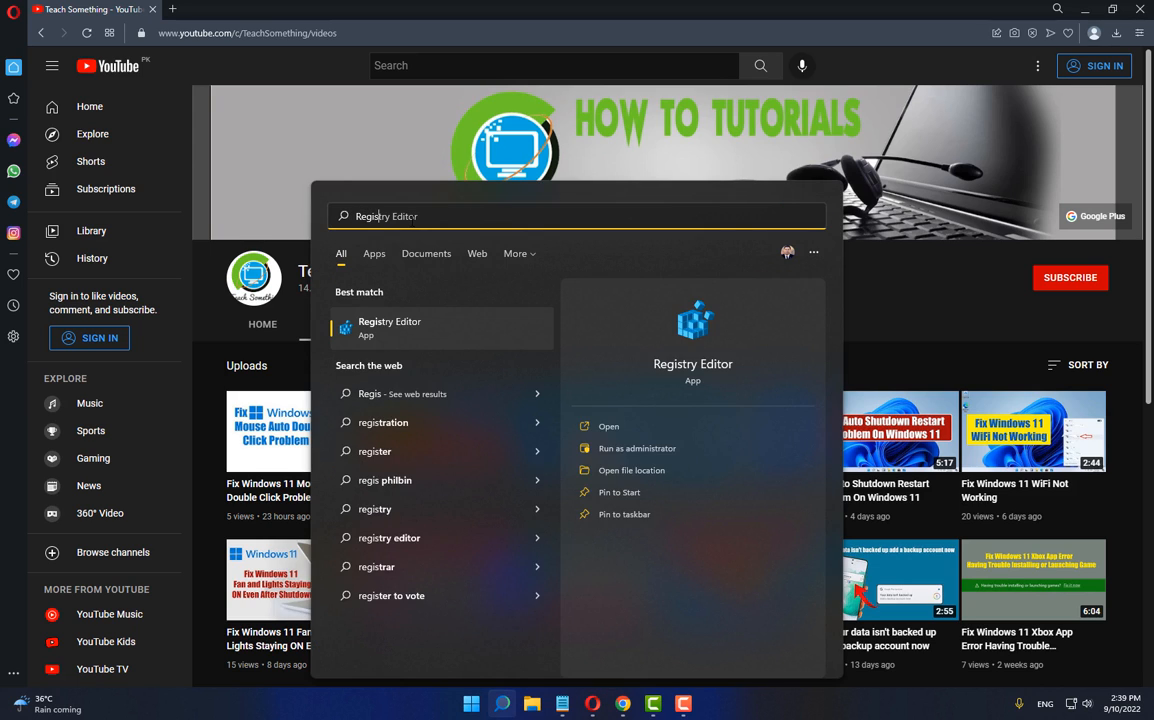
pyautogui.rightClick(390, 330)
pyautogui.click(424, 346)
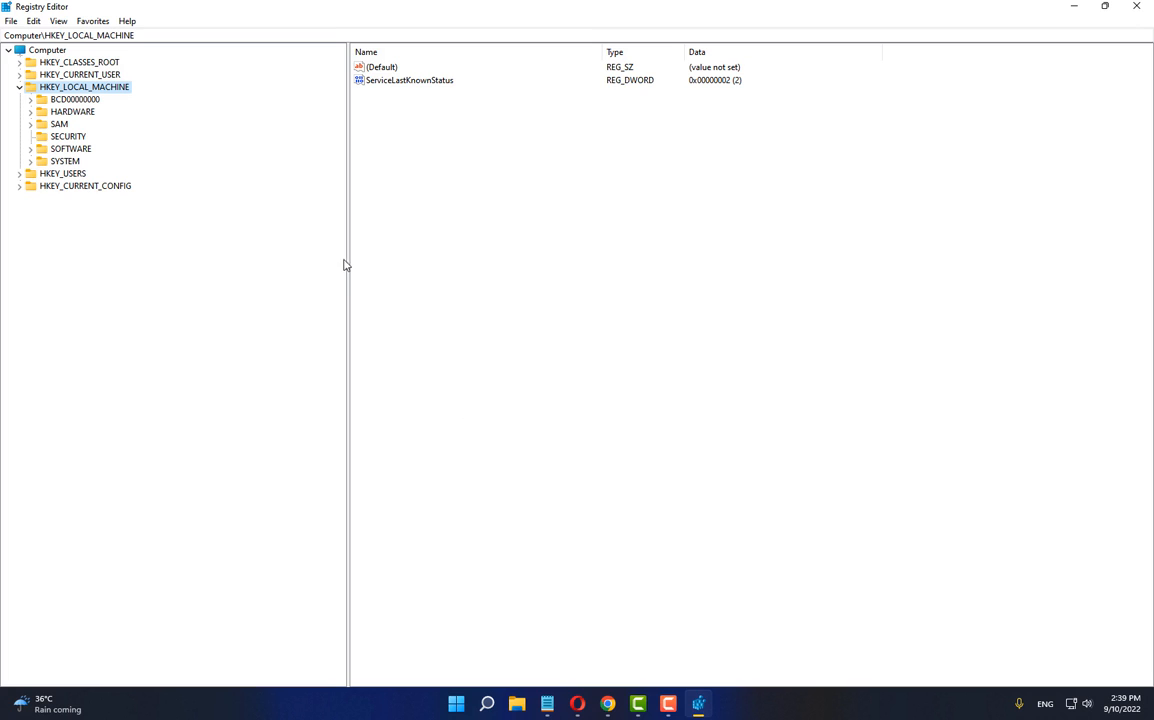
# Step: Collapse the HKEY_LOCAL_MACHINE branch and expand HKEY_CLASSES_ROOT in the registry tree
pyautogui.click(19, 87)
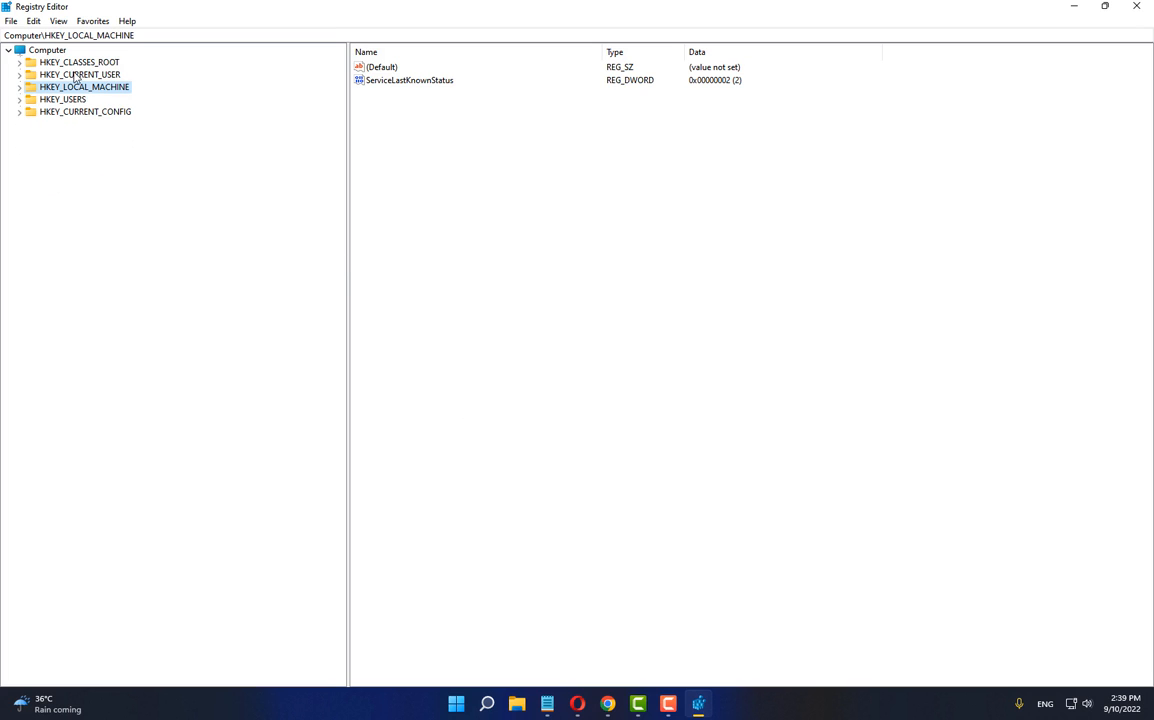
pyautogui.click(33, 63)
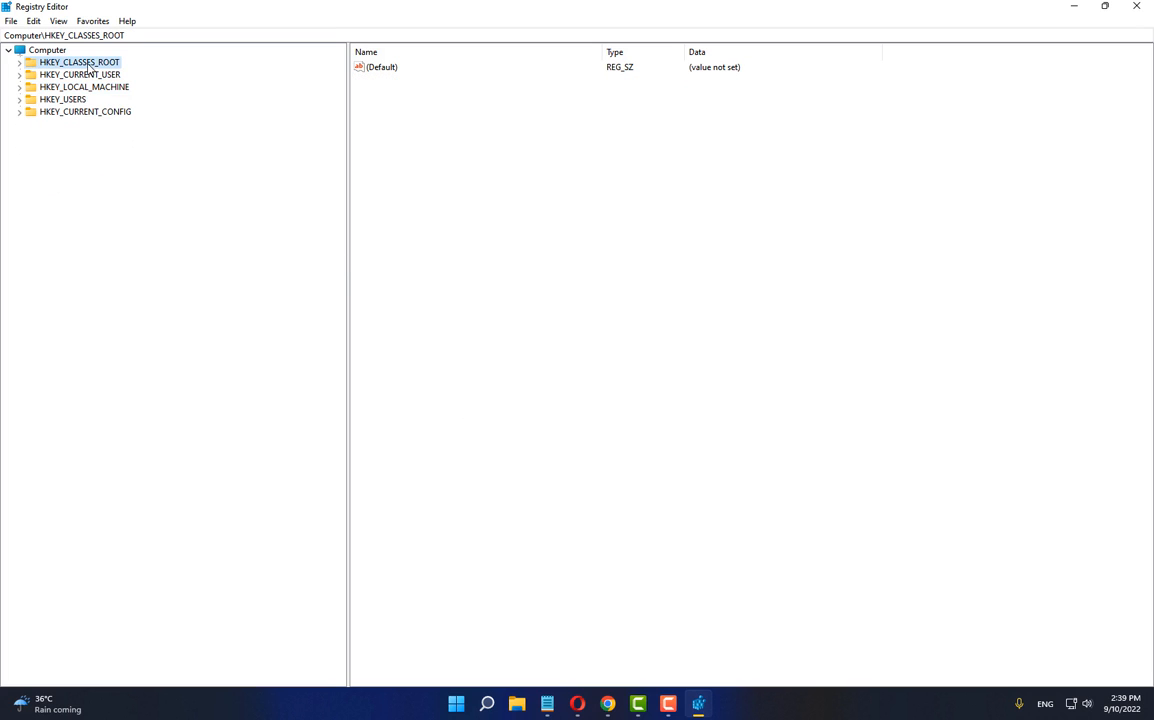
pyautogui.click(19, 63)
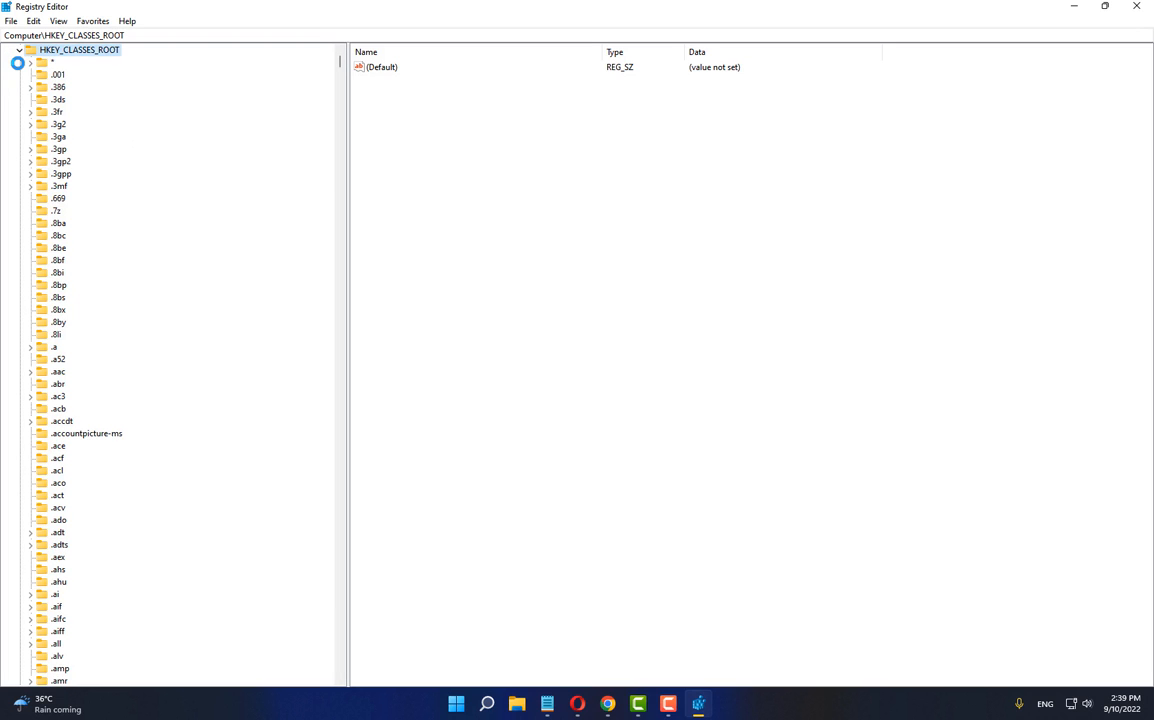
# Step: Locate the Directory key under HKEY_CLASSES_ROOT and expand it
pyautogui.scroll(-5, 126, 362)
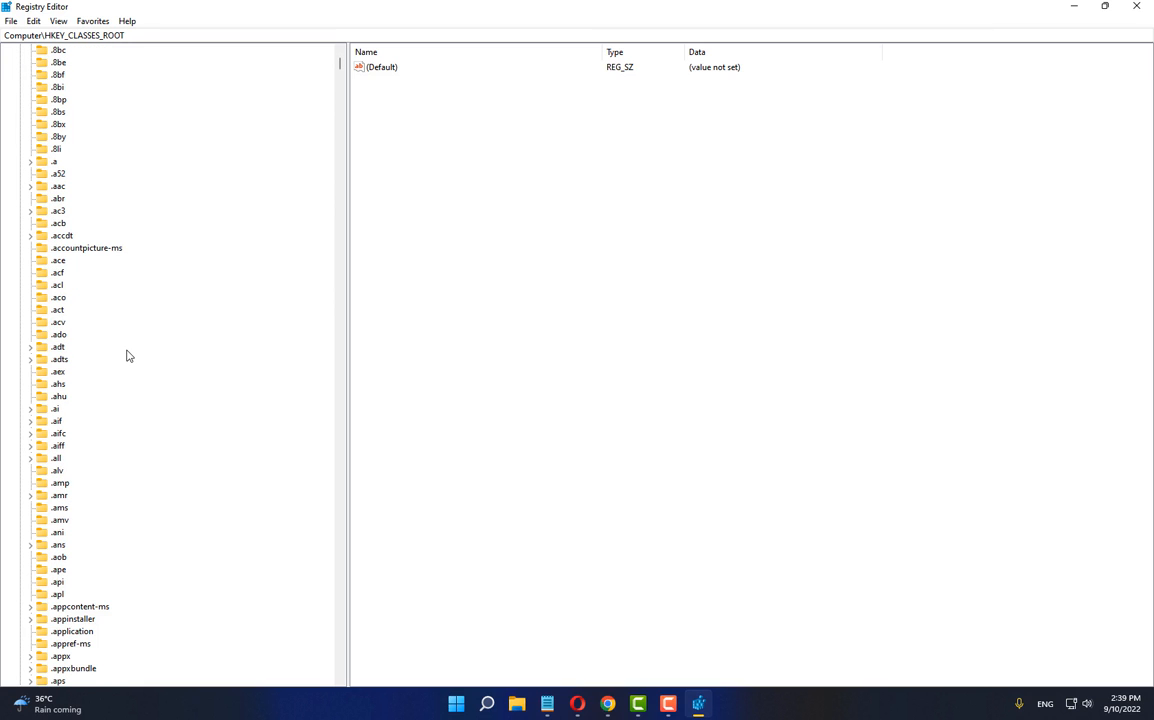
pyautogui.scroll(-20, 124, 348)
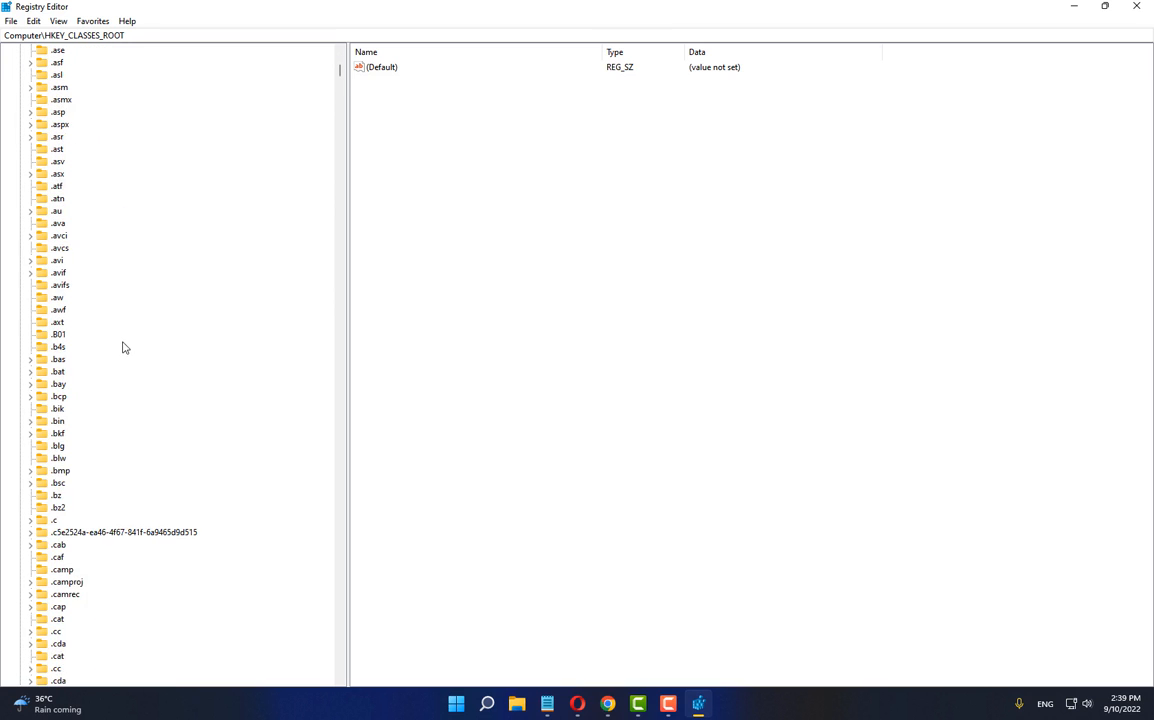
pyautogui.moveTo(337, 80); pyautogui.dragTo(361, 240)
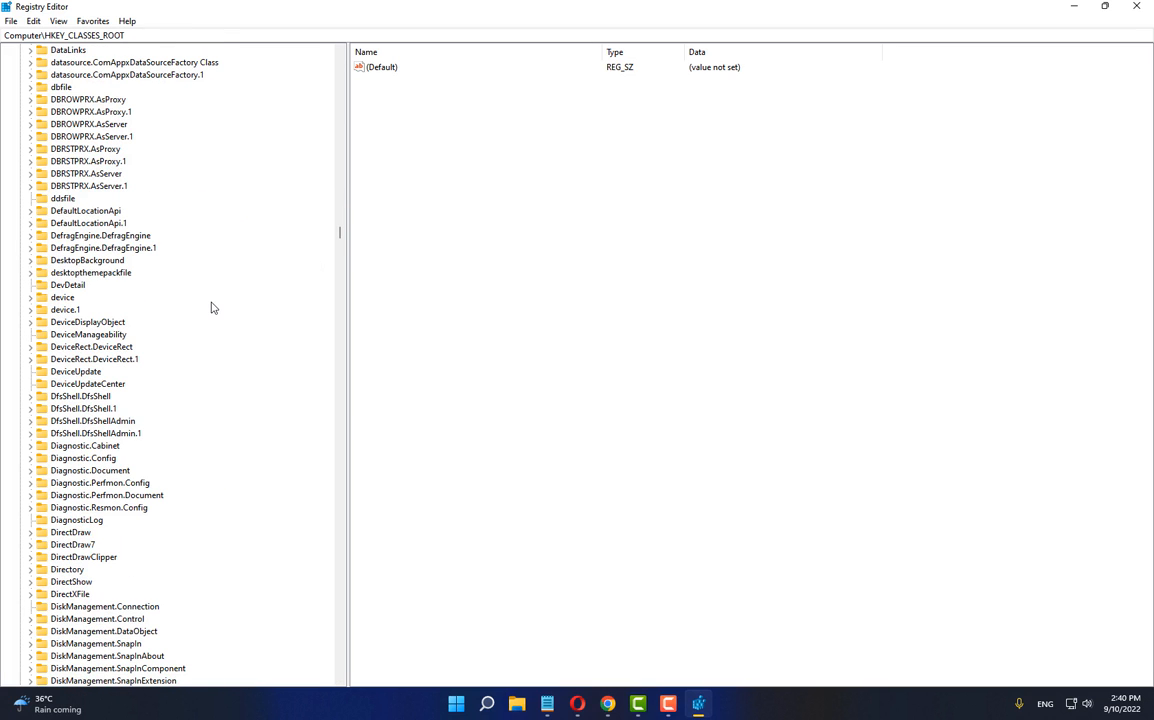
pyautogui.scroll(17, 212, 307)
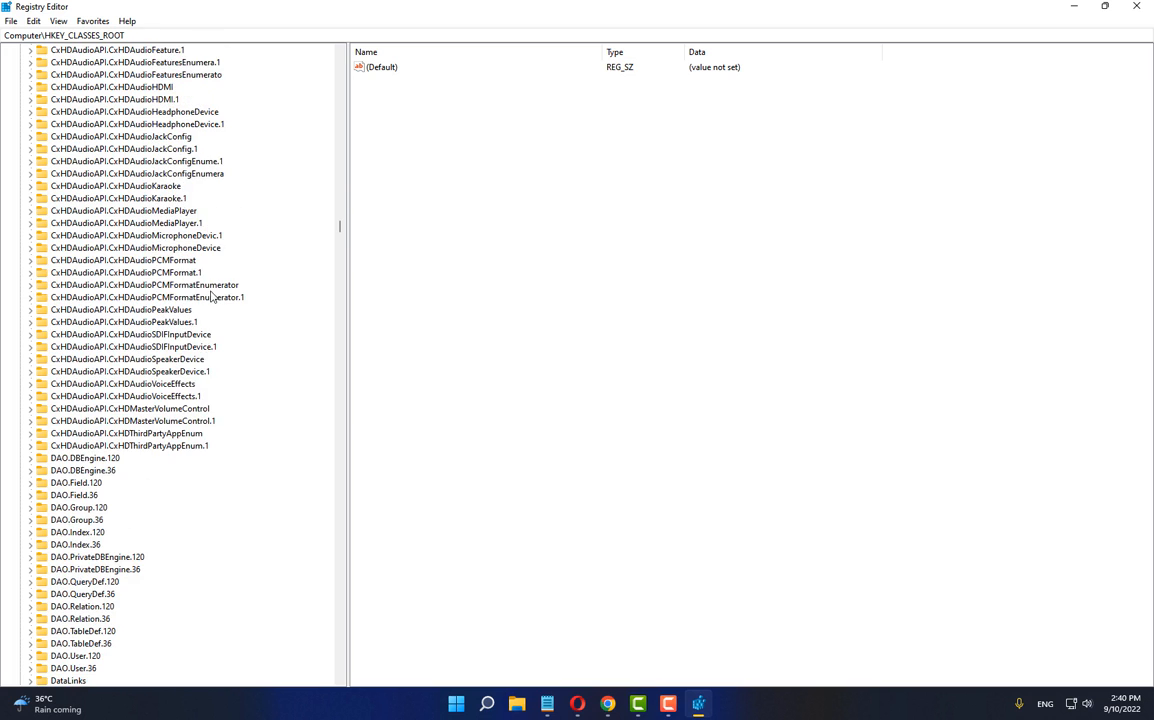
pyautogui.scroll(-4, 210, 292)
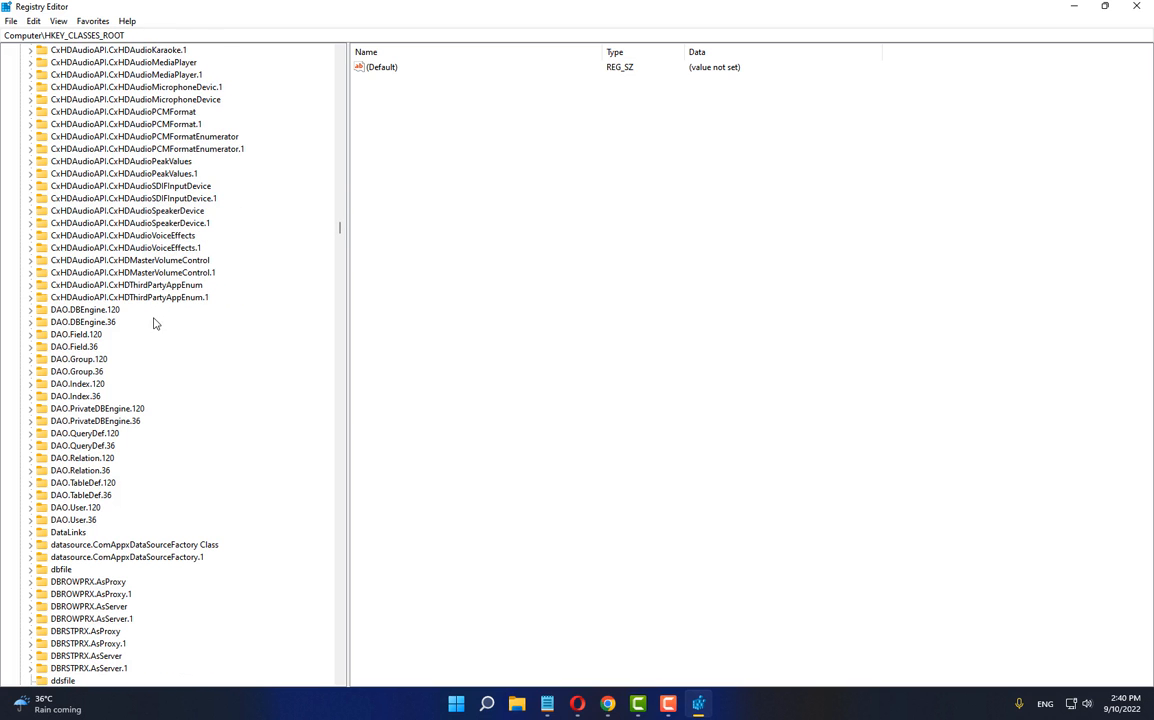
pyautogui.scroll(-6, 183, 337)
pyautogui.scroll(-6, 183, 341)
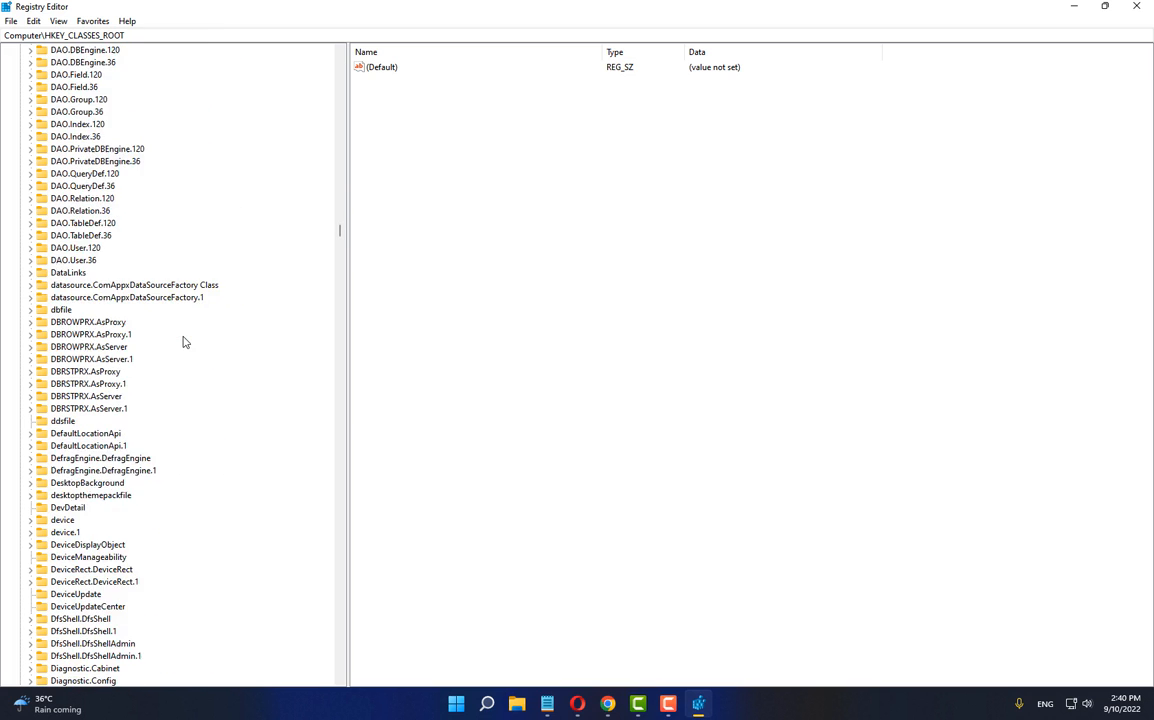
pyautogui.scroll(-4, 184, 341)
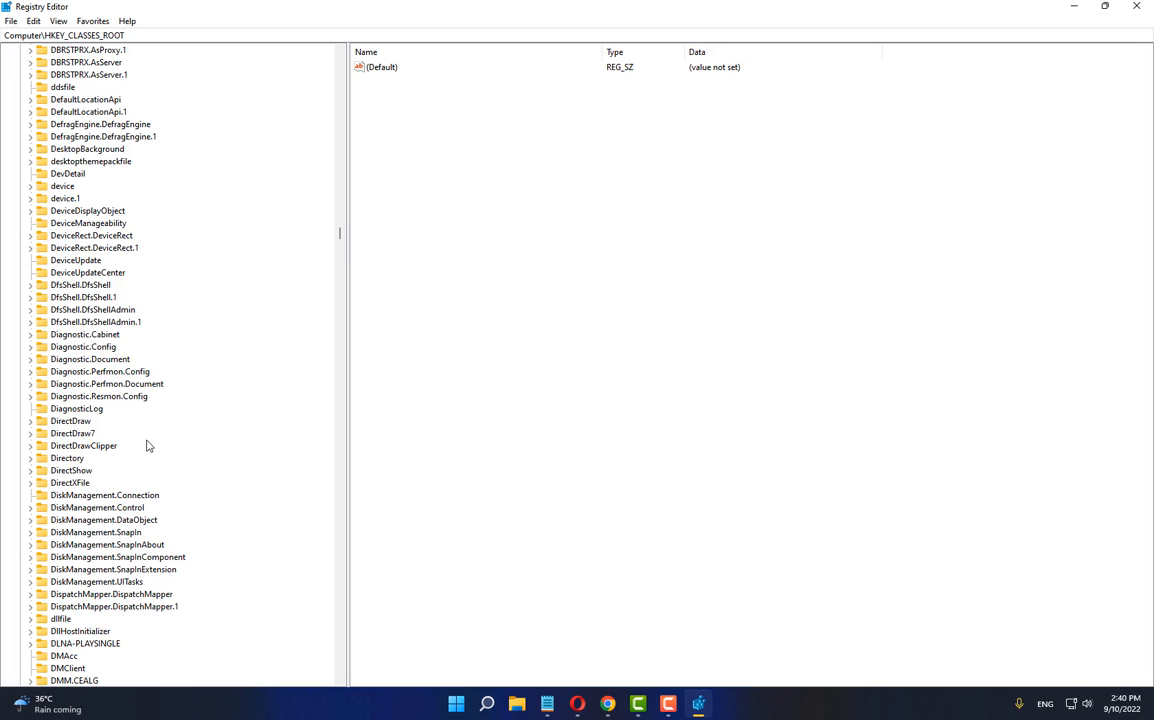
pyautogui.click(62, 458)
pyautogui.scroll(-2, 113, 415)
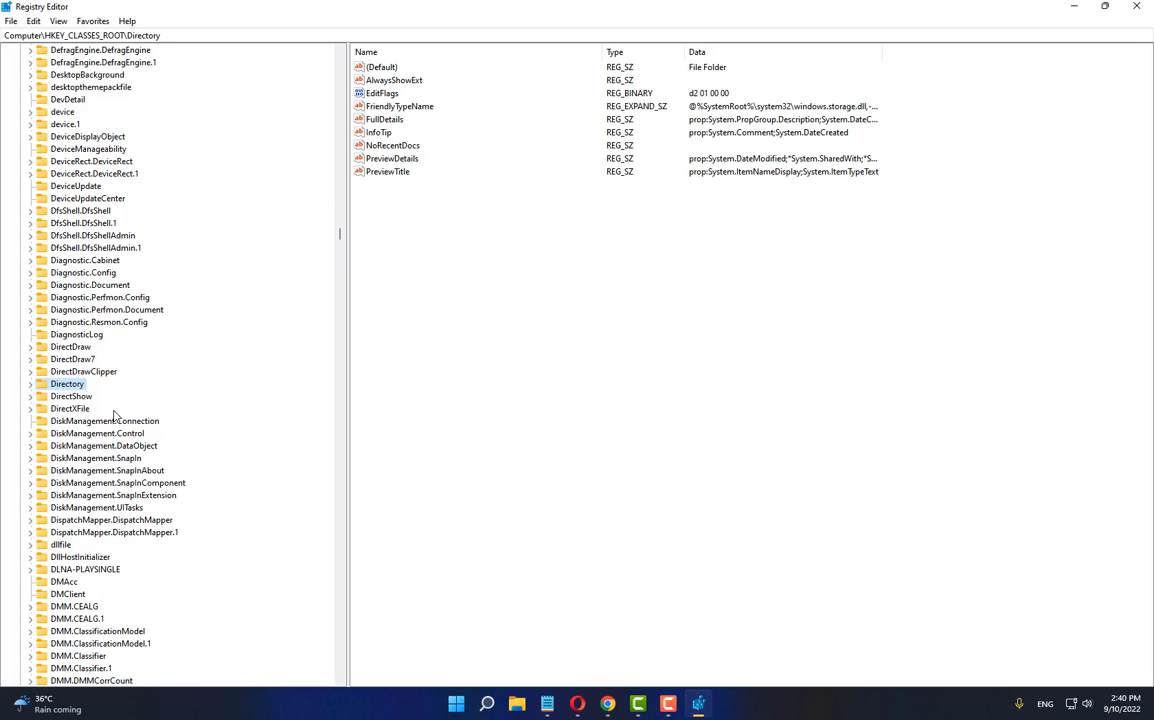
pyautogui.click(30, 386)
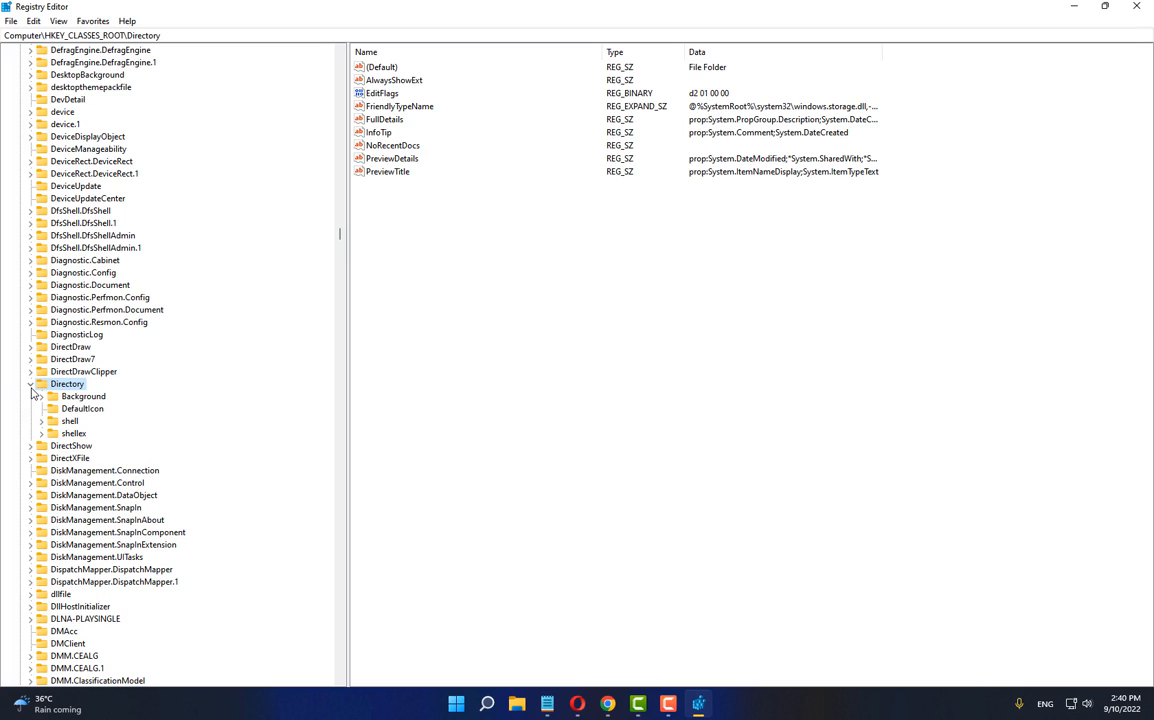
# Step: Expand the Background key inside Directory, and select and expand its shell subkey
pyautogui.click(40, 397)
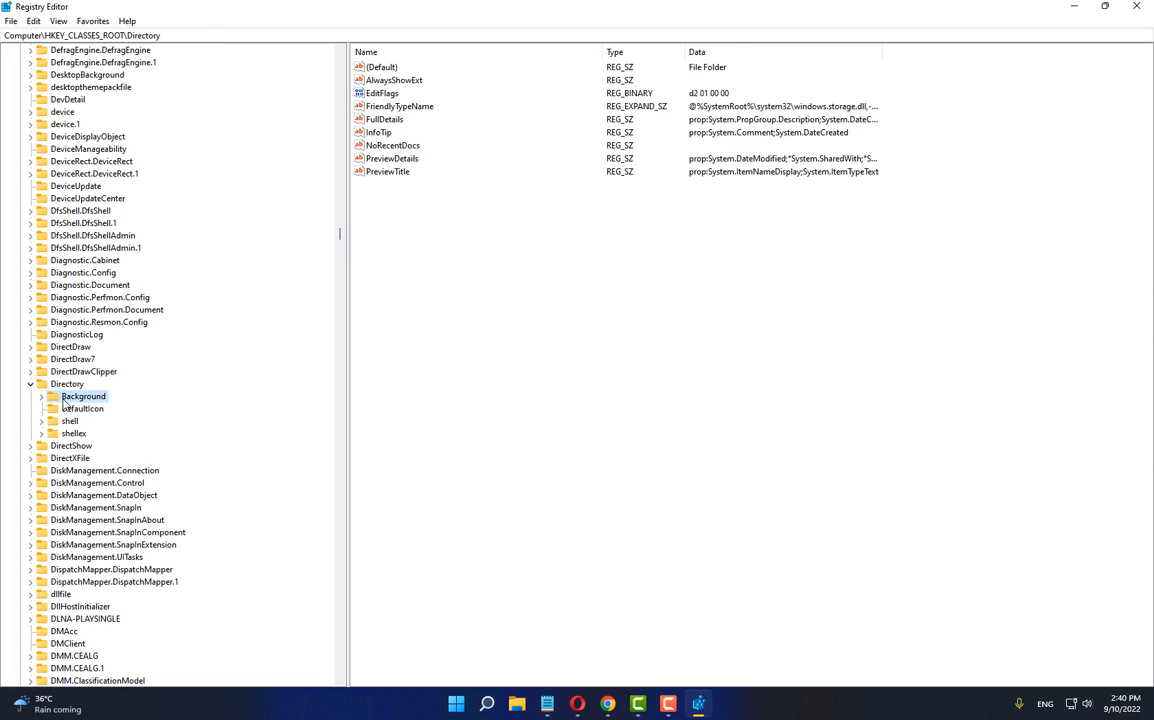
pyautogui.click(41, 397)
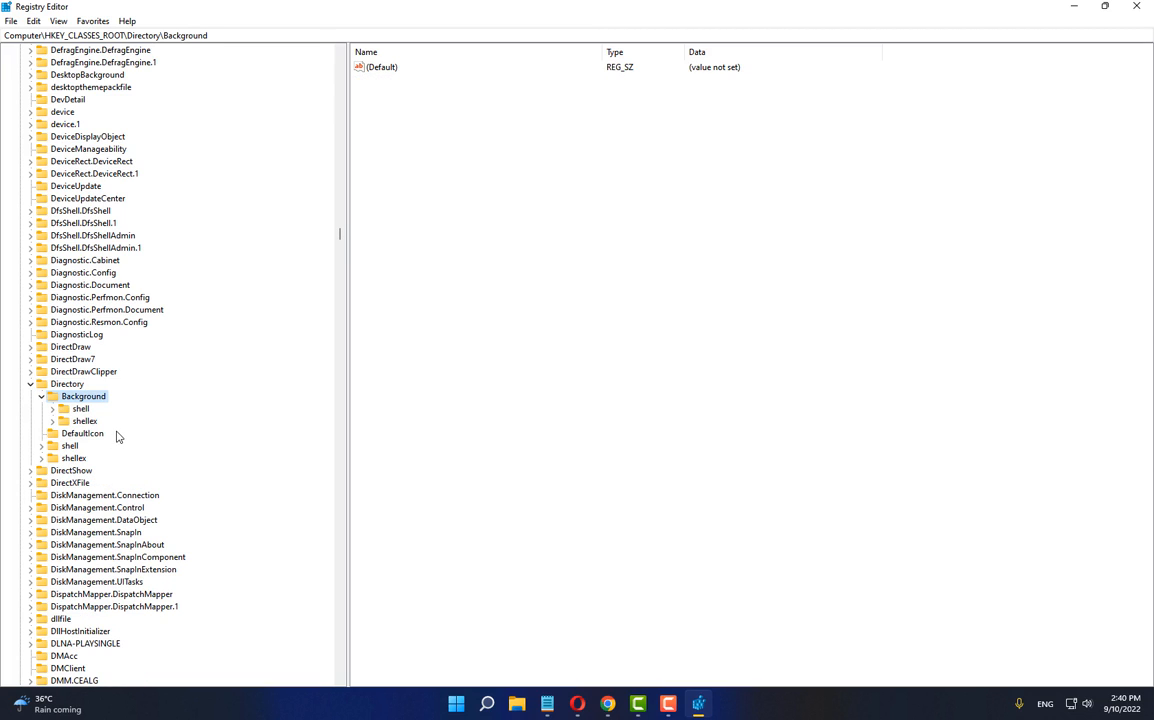
pyautogui.click(76, 410)
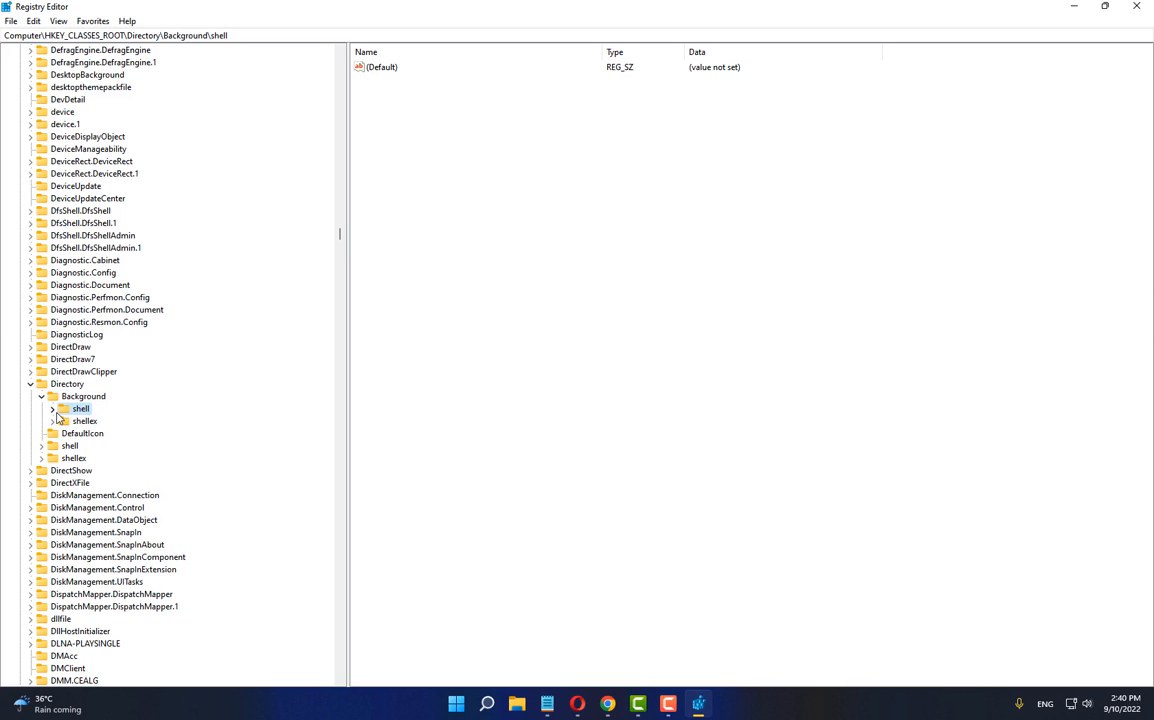
pyautogui.click(53, 410)
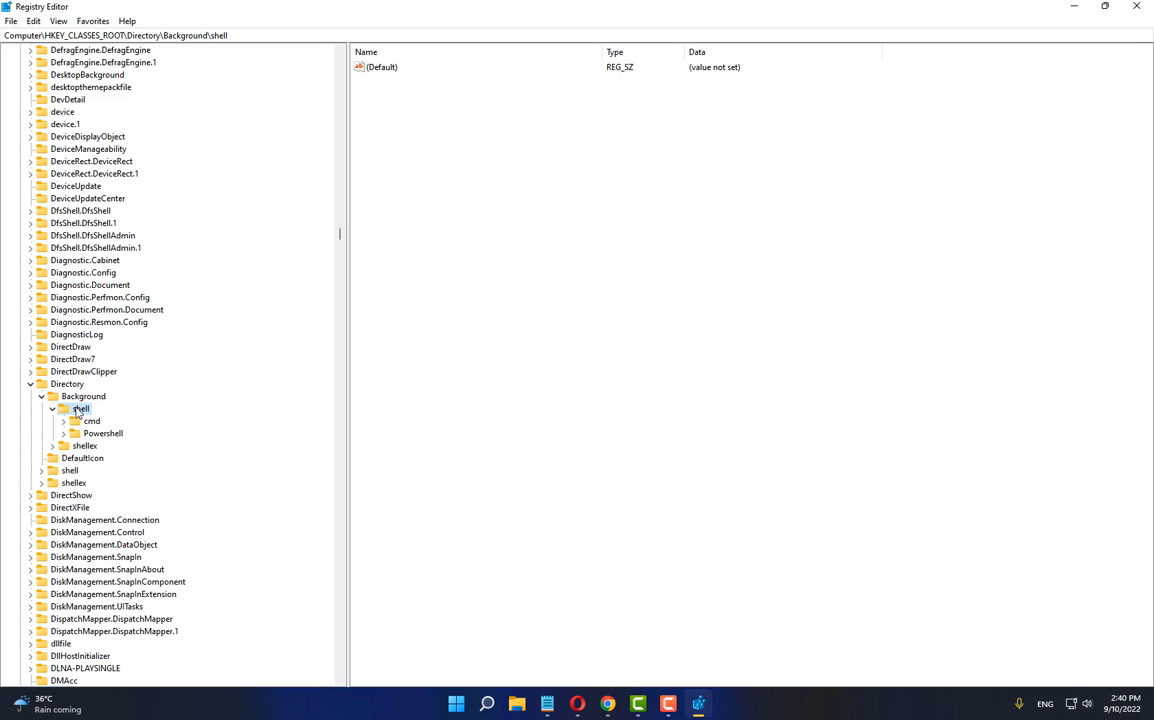
# Step: Create a new key named HandBrake under Directory\Background\shell
pyautogui.rightClick(79, 413)
pyautogui.moveTo(111, 436)
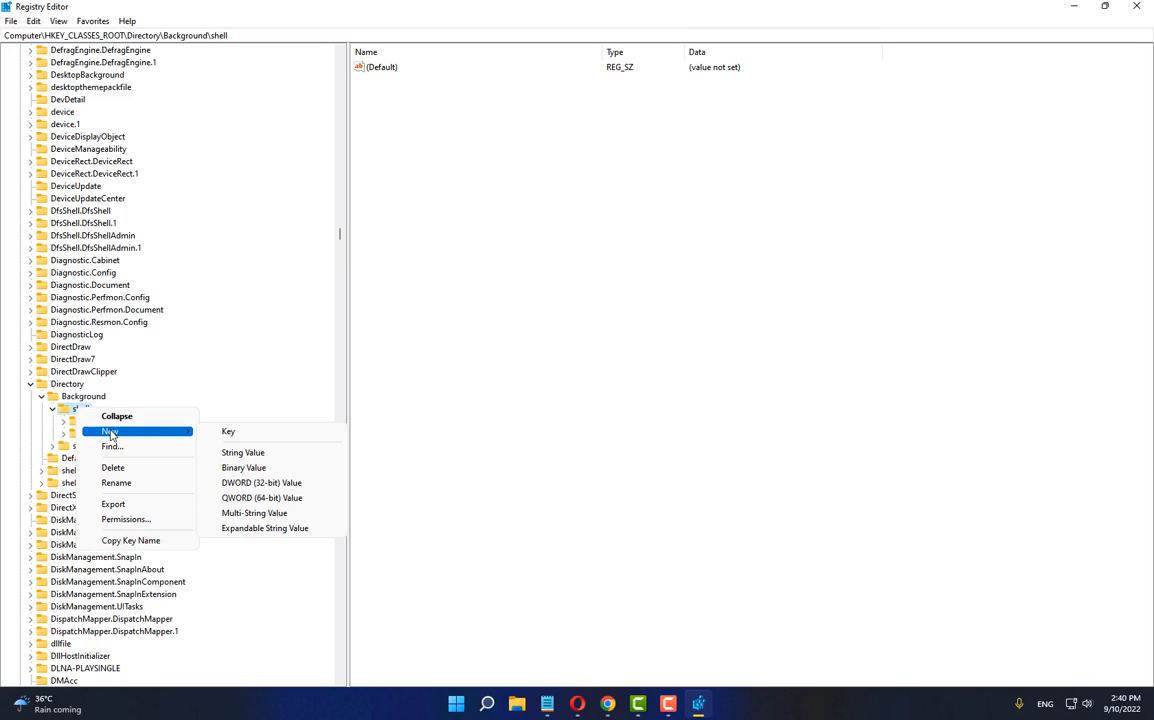
pyautogui.click(228, 431)
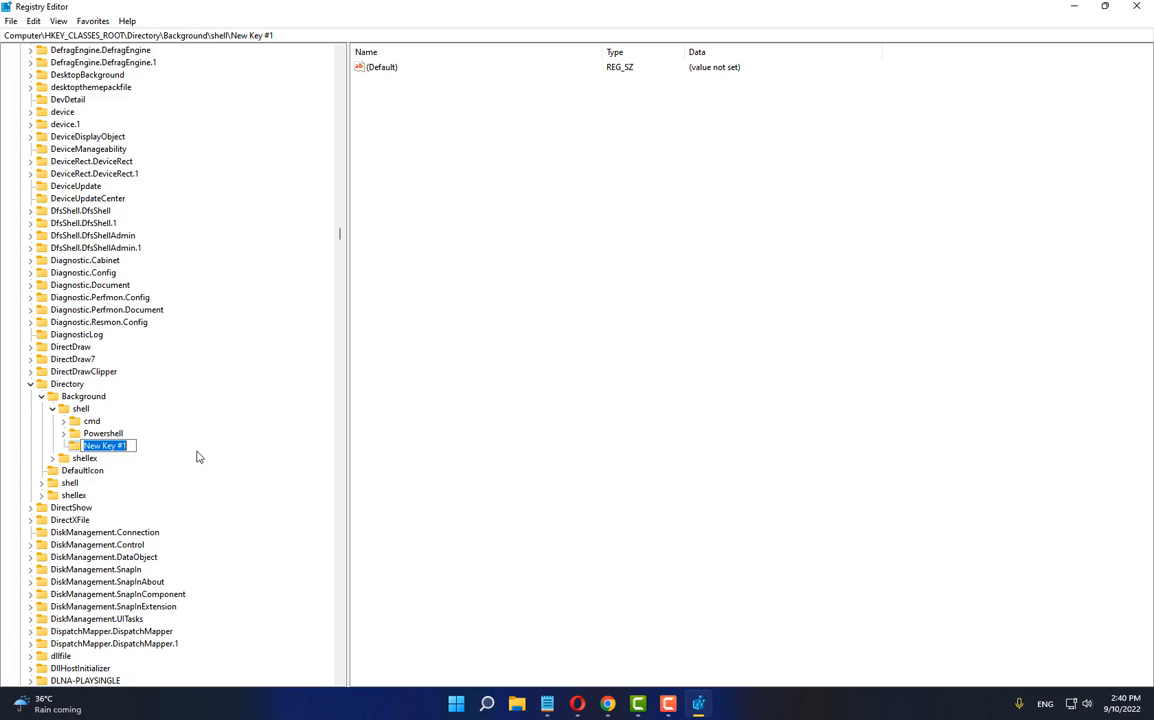
pyautogui.write('HandBrake')
pyautogui.press('Return')
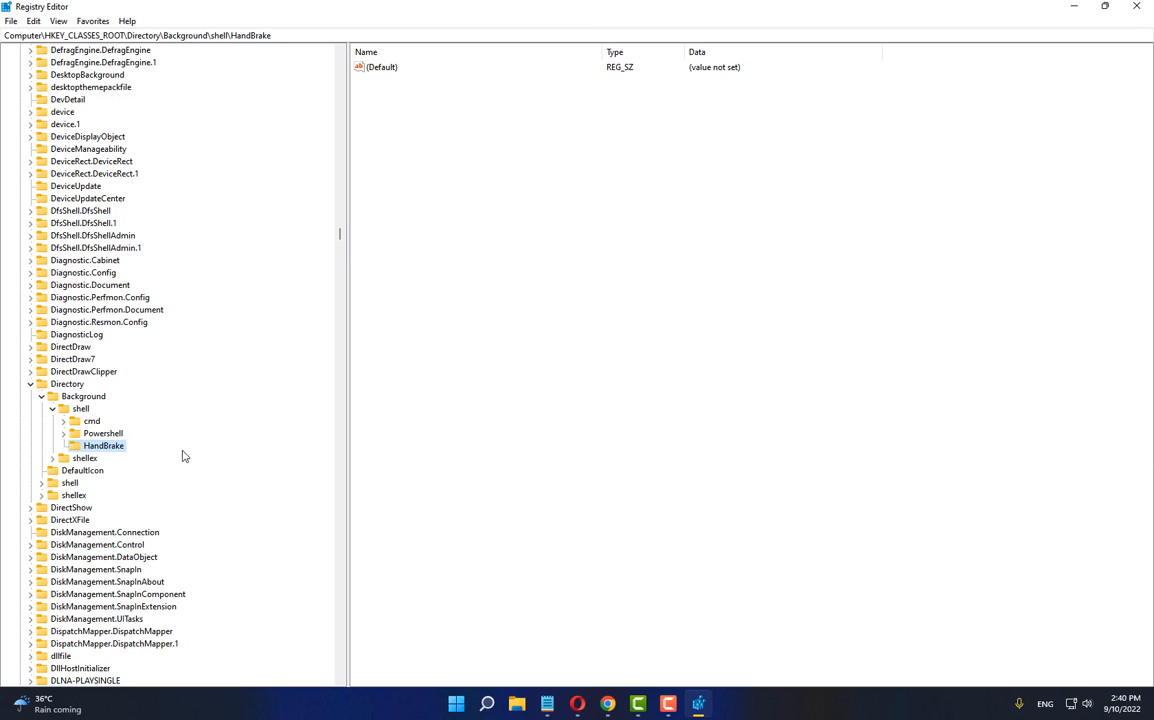
# Step: Create a subkey named command inside the HandBrake key
pyautogui.rightClick(98, 450)
pyautogui.moveTo(144, 472)
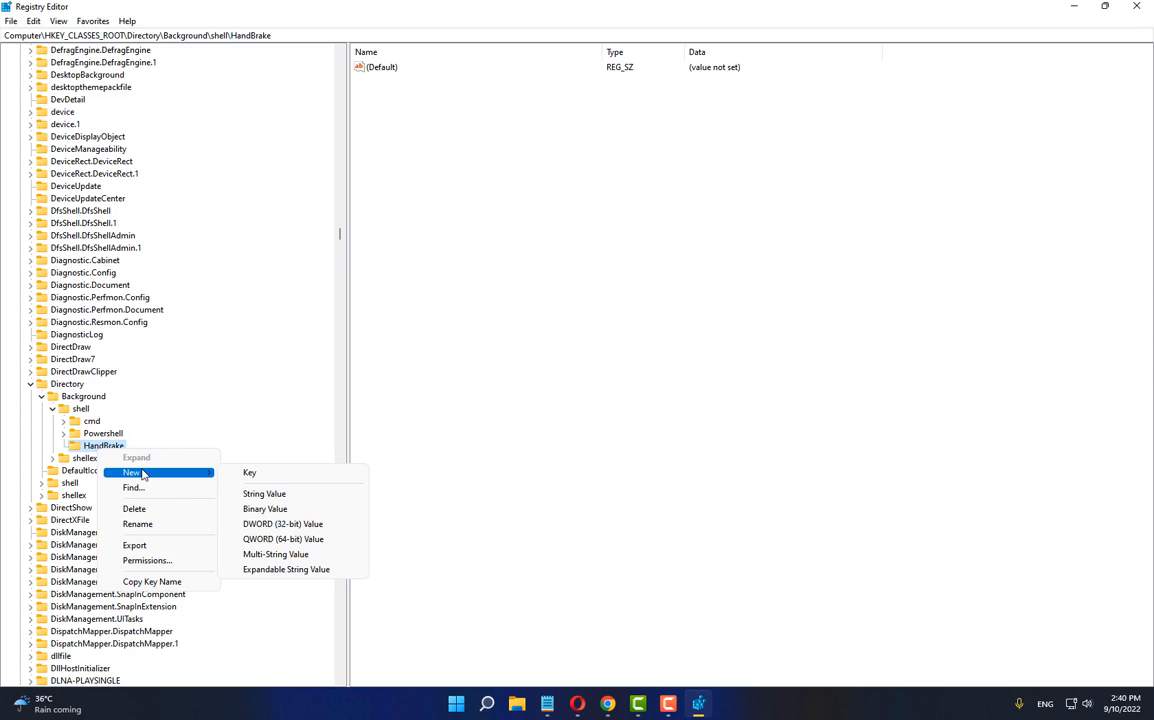
pyautogui.click(255, 473)
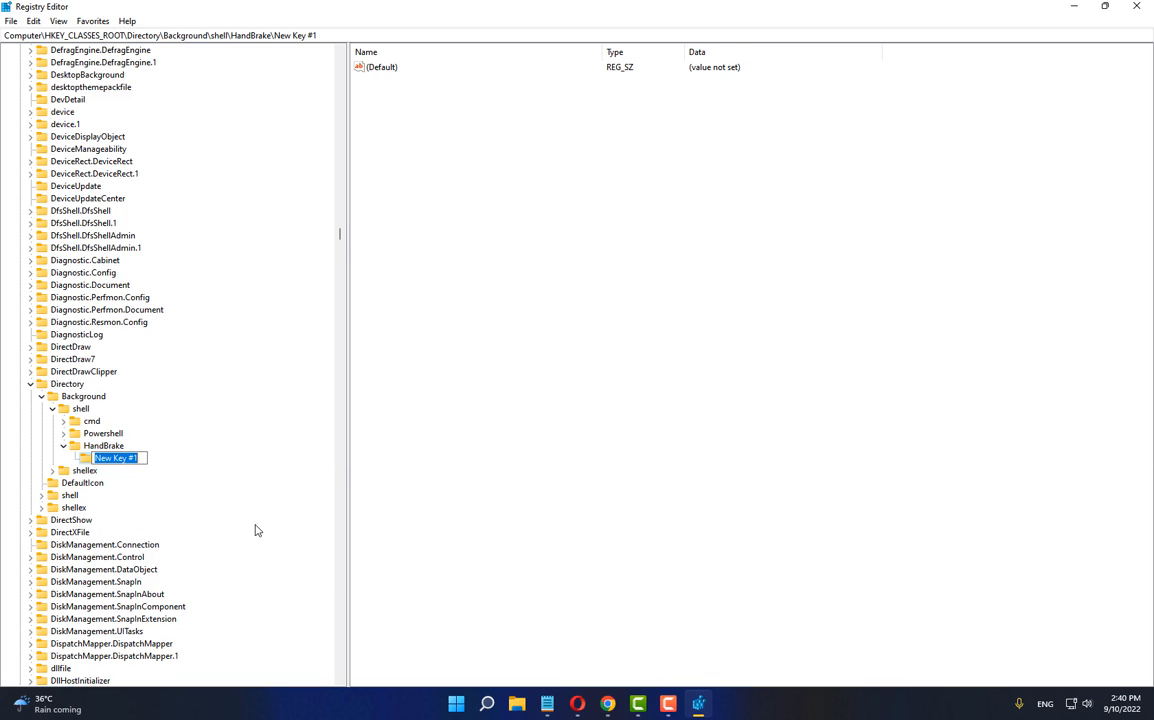
pyautogui.write('command')
pyautogui.press('Return')
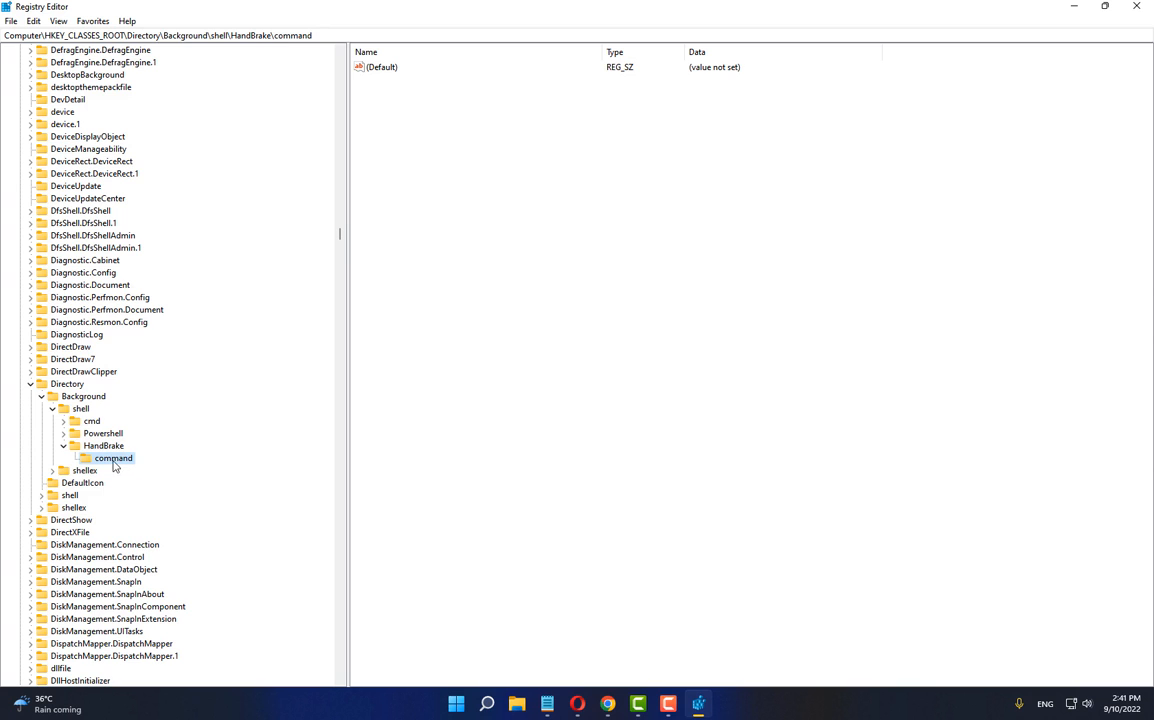
# Step: Minimize Registry Editor and copy the target path from the HandBrake desktop shortcut's properties, closing them without changes
pyautogui.click(1075, 12)
pyautogui.click(1080, 14)
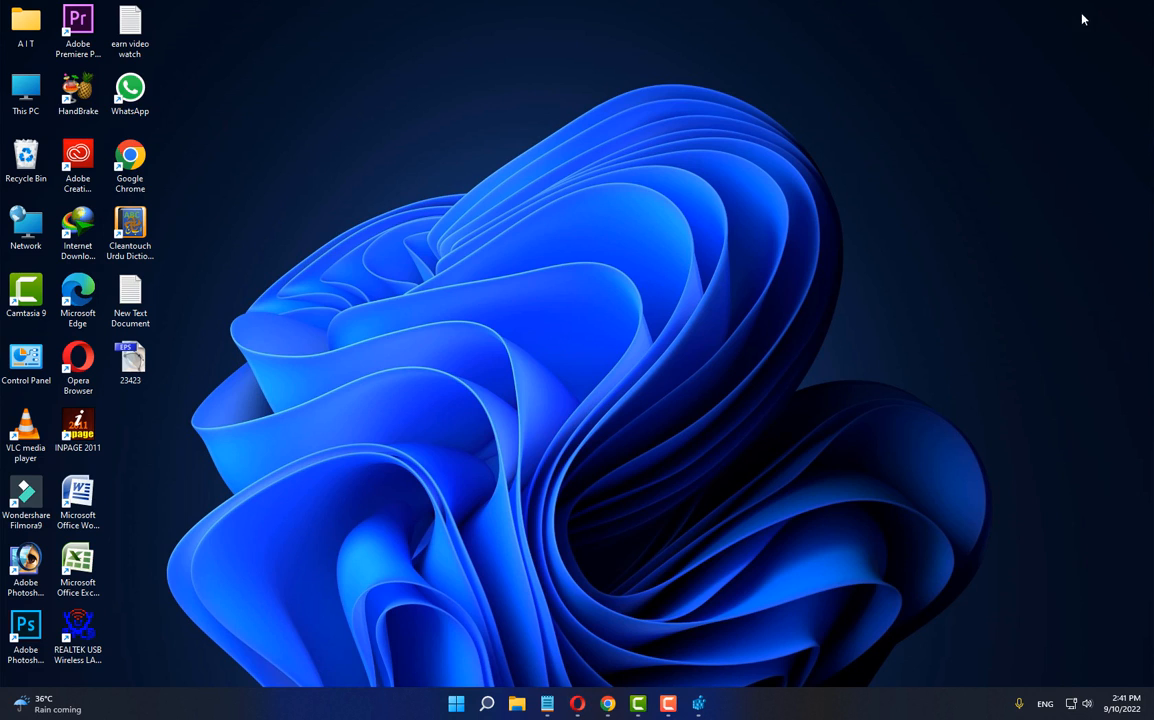
pyautogui.rightClick(64, 93)
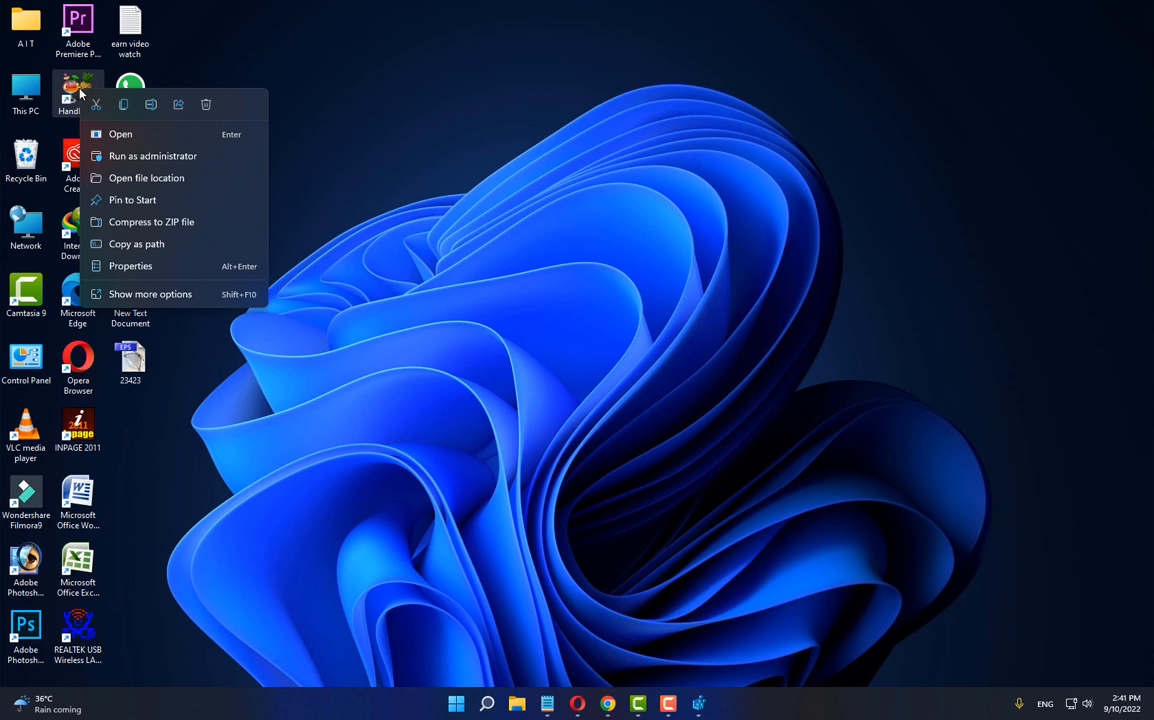
pyautogui.click(130, 262)
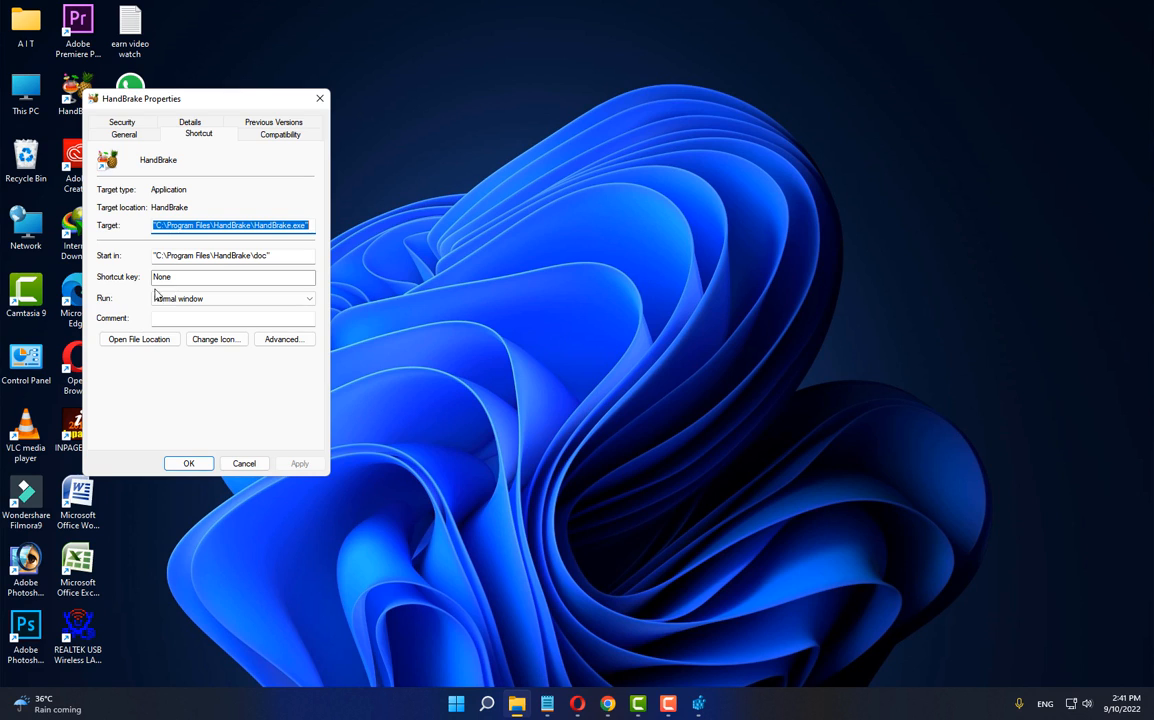
pyautogui.rightClick(173, 224)
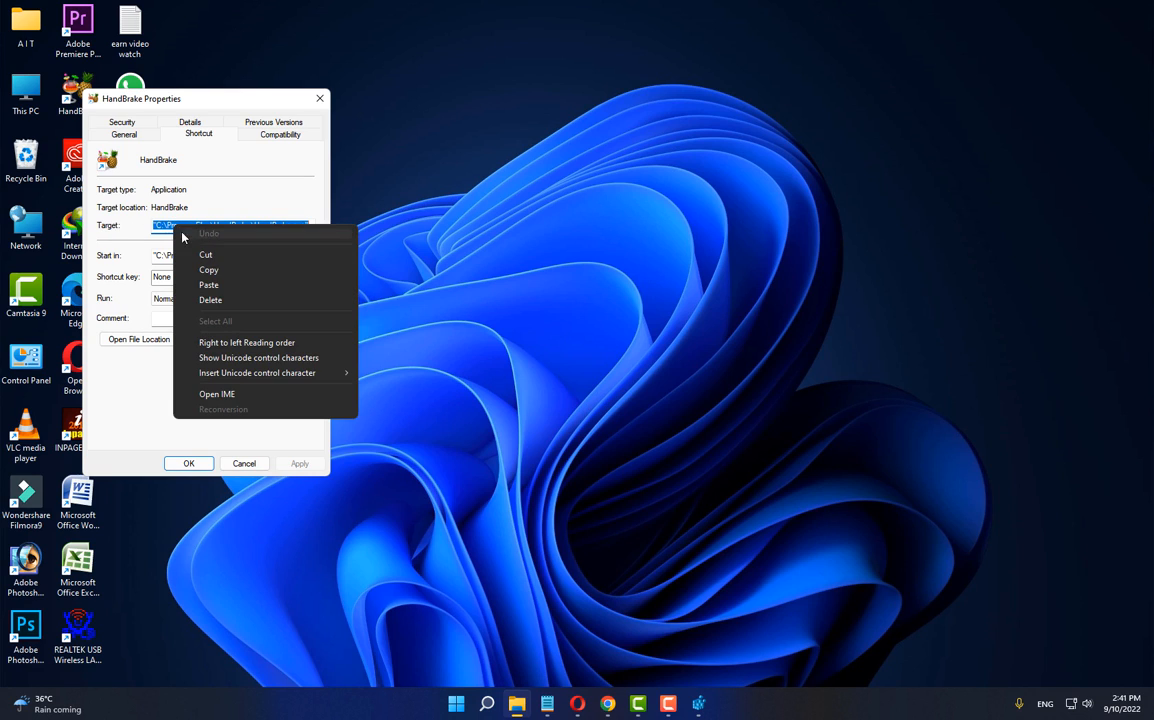
pyautogui.click(190, 247)
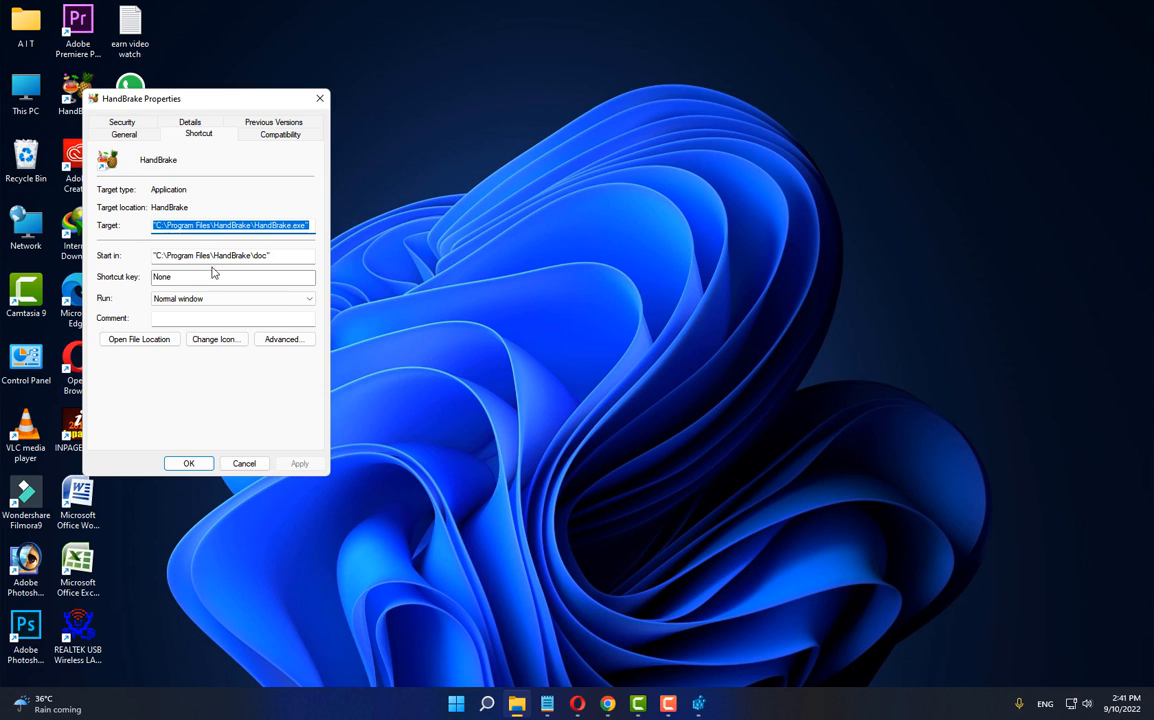
pyautogui.click(244, 463)
# Step: Return to Registry Editor and set the command key's (Default) value to "C:\Program Files\HandBrake\HandBrake.exe" by pasting the copied path
pyautogui.click(700, 705)
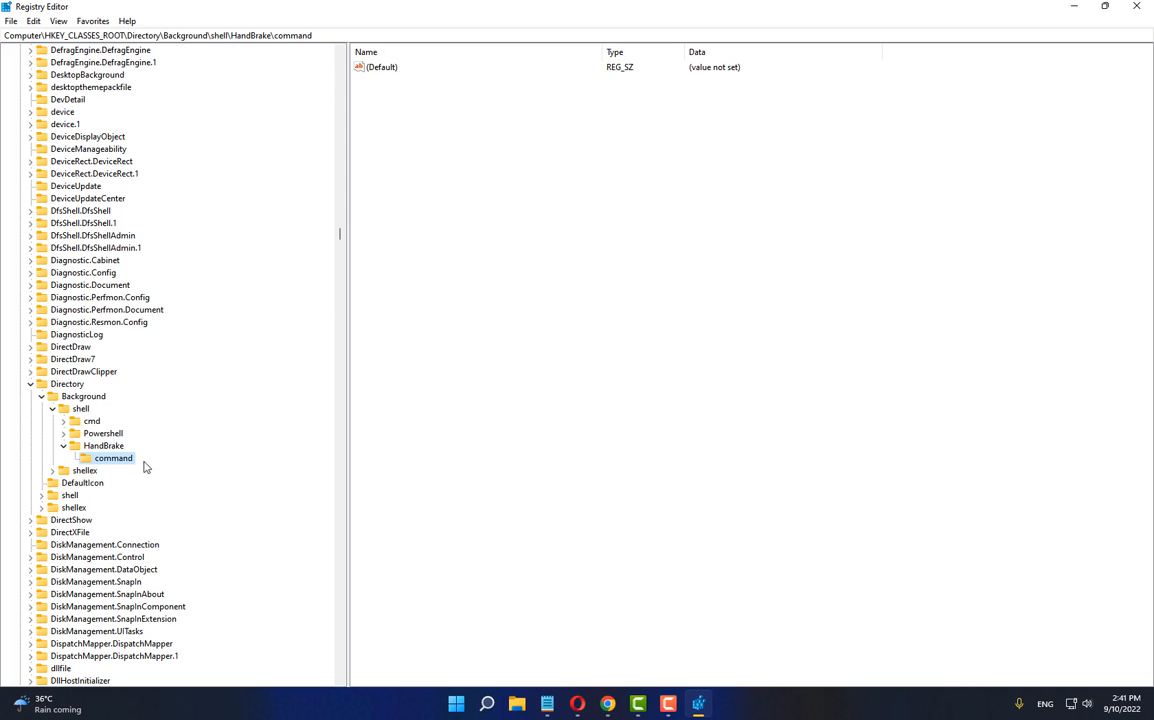
pyautogui.doubleClick(385, 70)
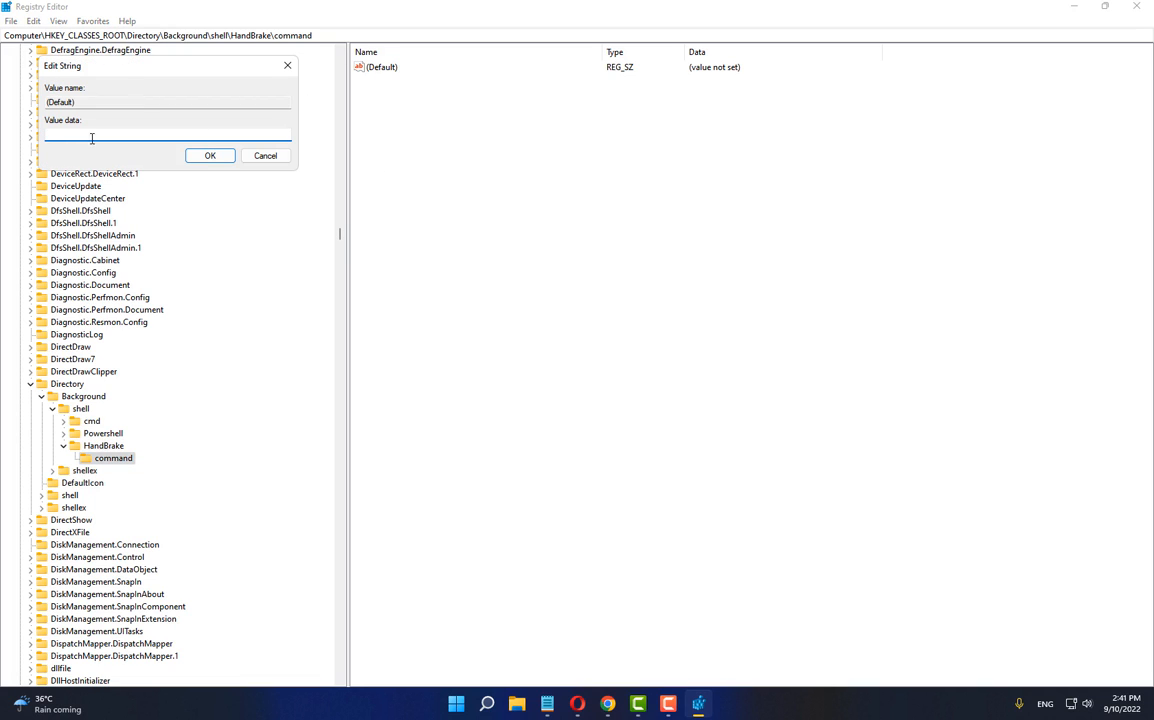
pyautogui.rightClick(51, 133)
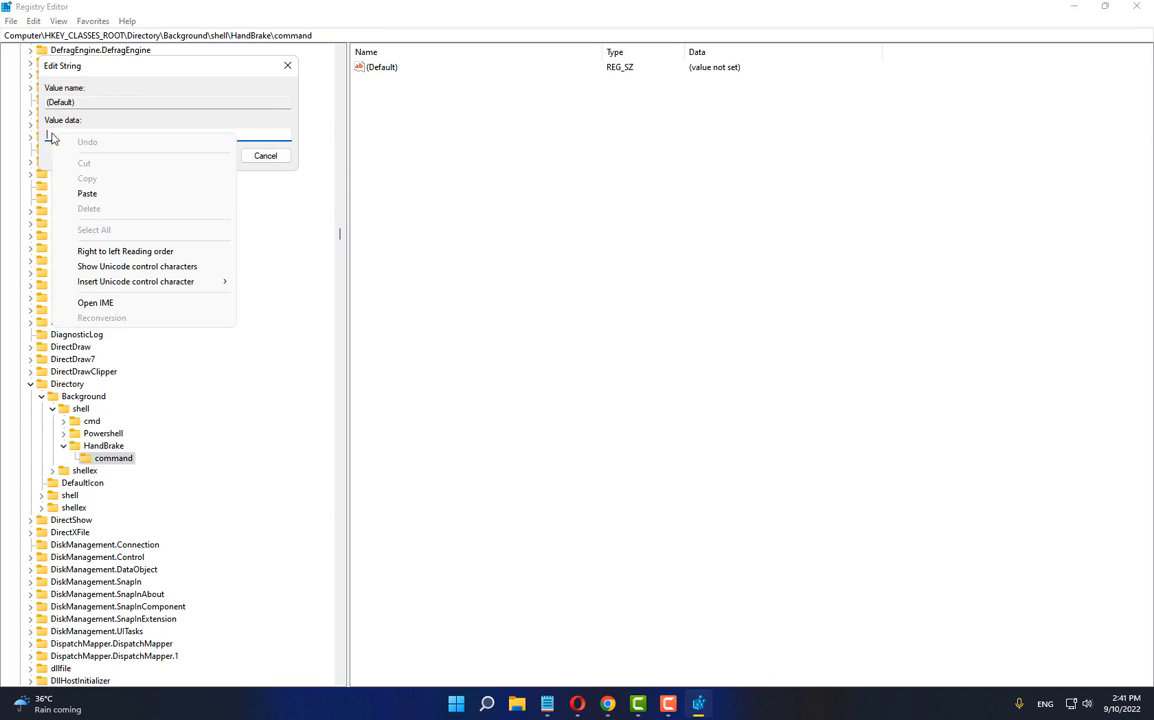
pyautogui.click(80, 178)
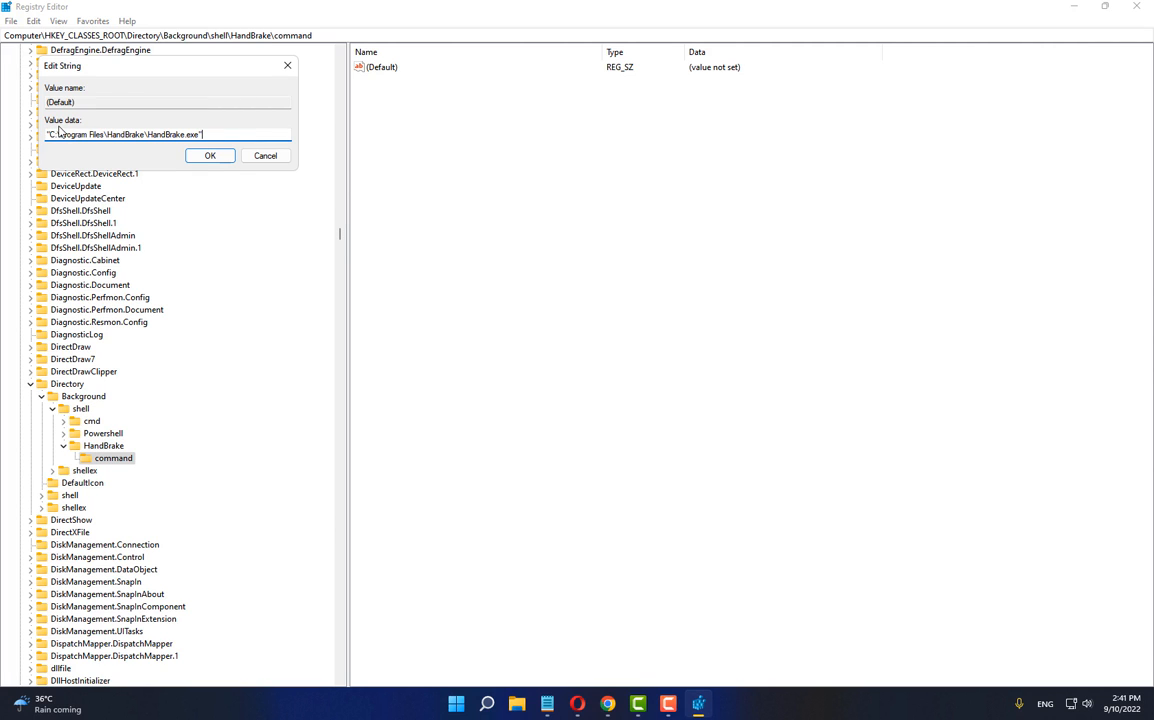
pyautogui.click(209, 156)
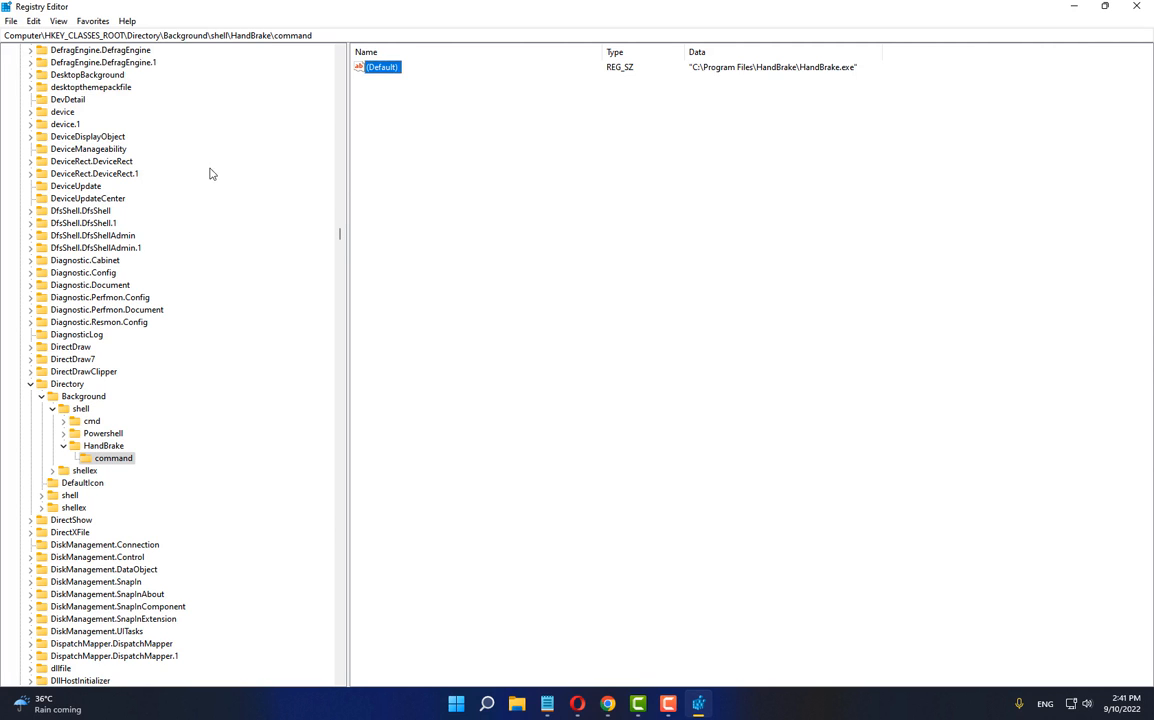
# Step: Collapse the HandBrake, shell, Directory and HKEY_CLASSES_ROOT branches of the registry tree and close Registry Editor
pyautogui.click(65, 446)
pyautogui.click(53, 409)
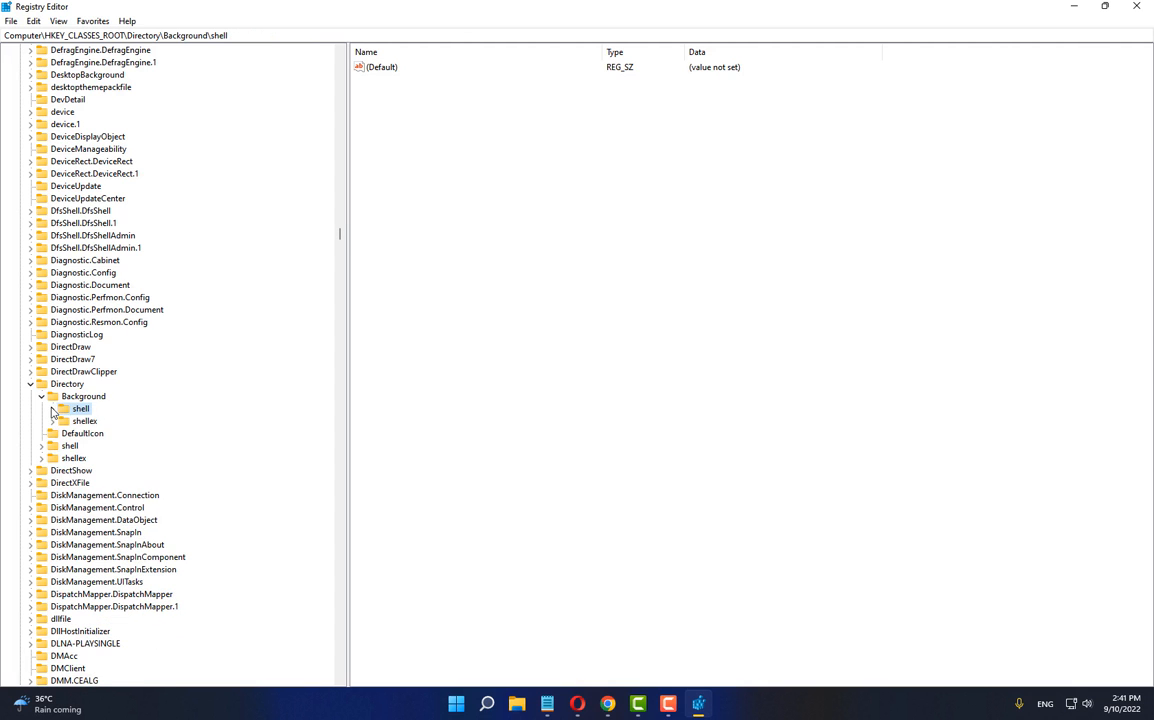
pyautogui.click(31, 385)
pyautogui.scroll(3, 44, 361)
pyautogui.scroll(20, 44, 361)
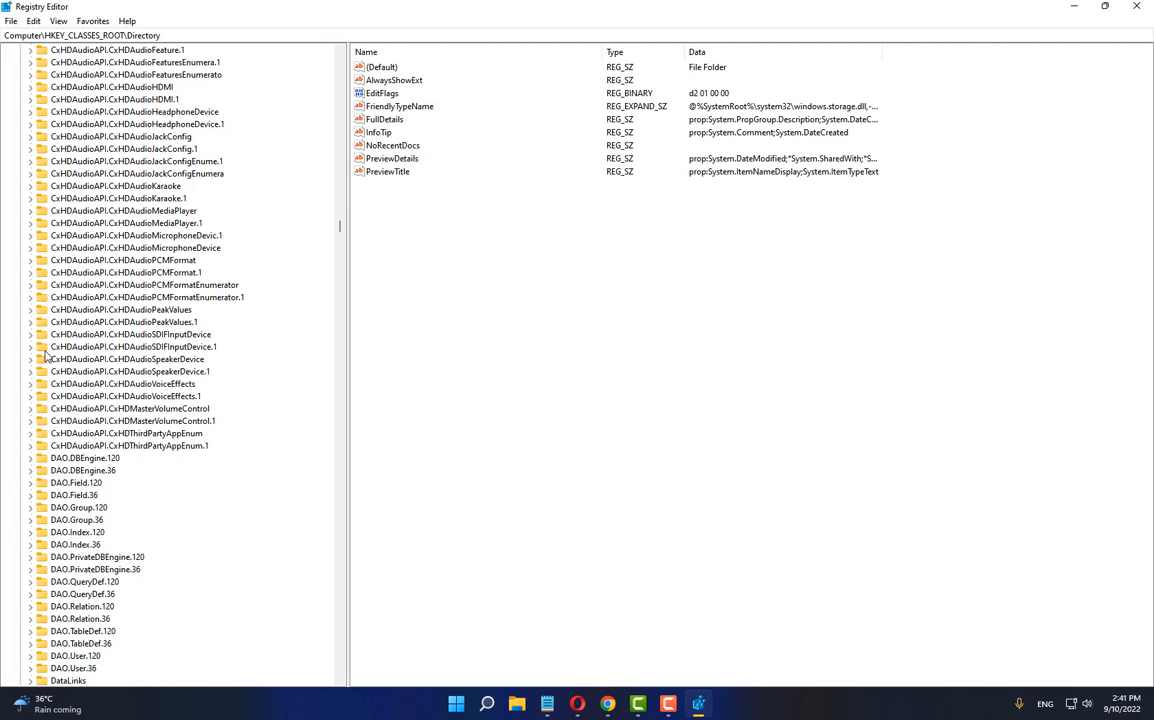
pyautogui.scroll(20, 47, 356)
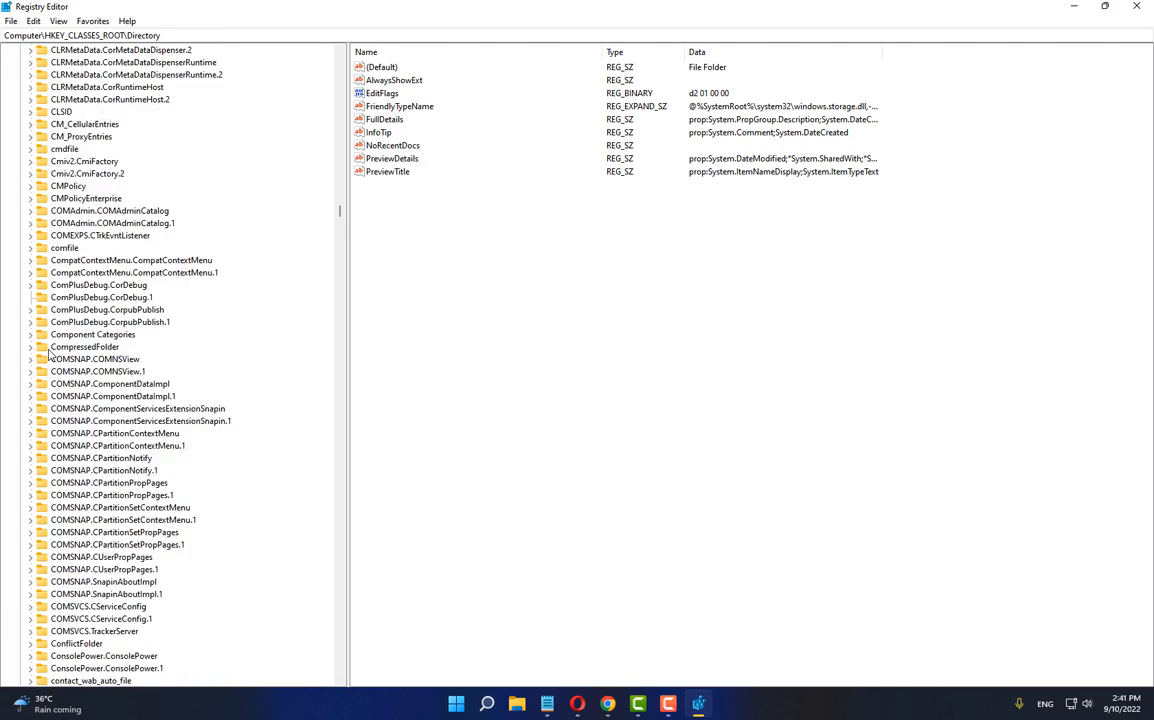
pyautogui.scroll(20, 47, 356)
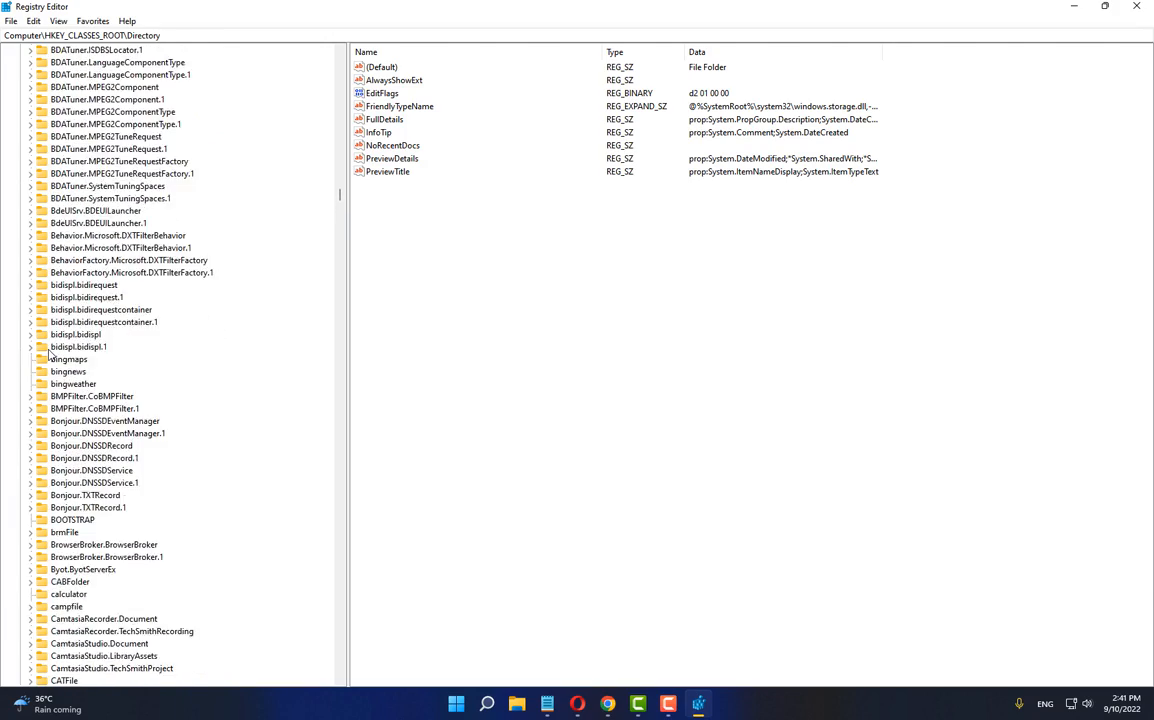
pyautogui.scroll(20, 47, 356)
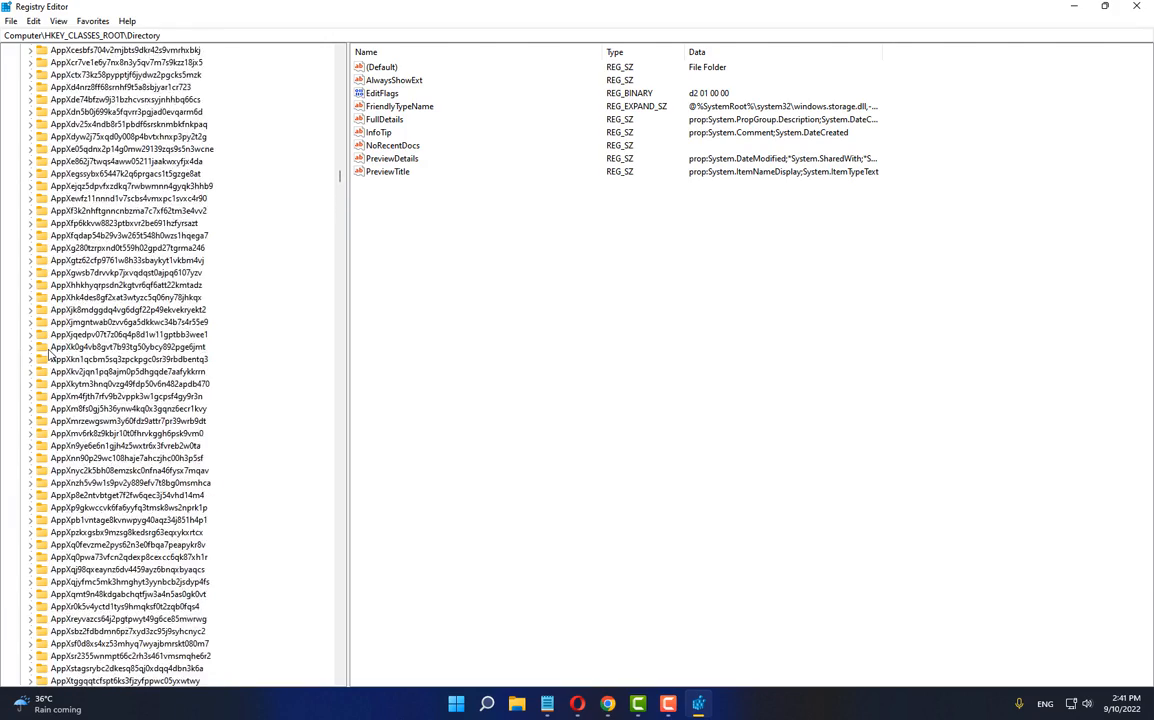
pyautogui.moveTo(339, 175); pyautogui.dragTo(349, 63)
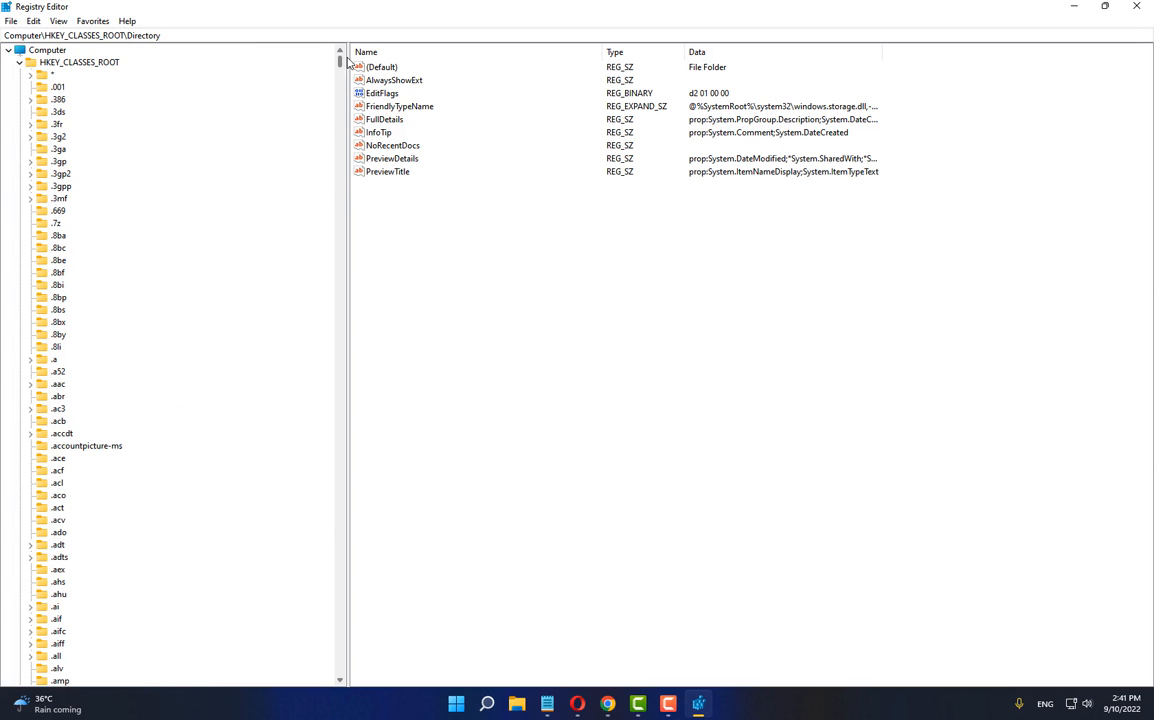
pyautogui.click(19, 62)
pyautogui.click(1133, 8)
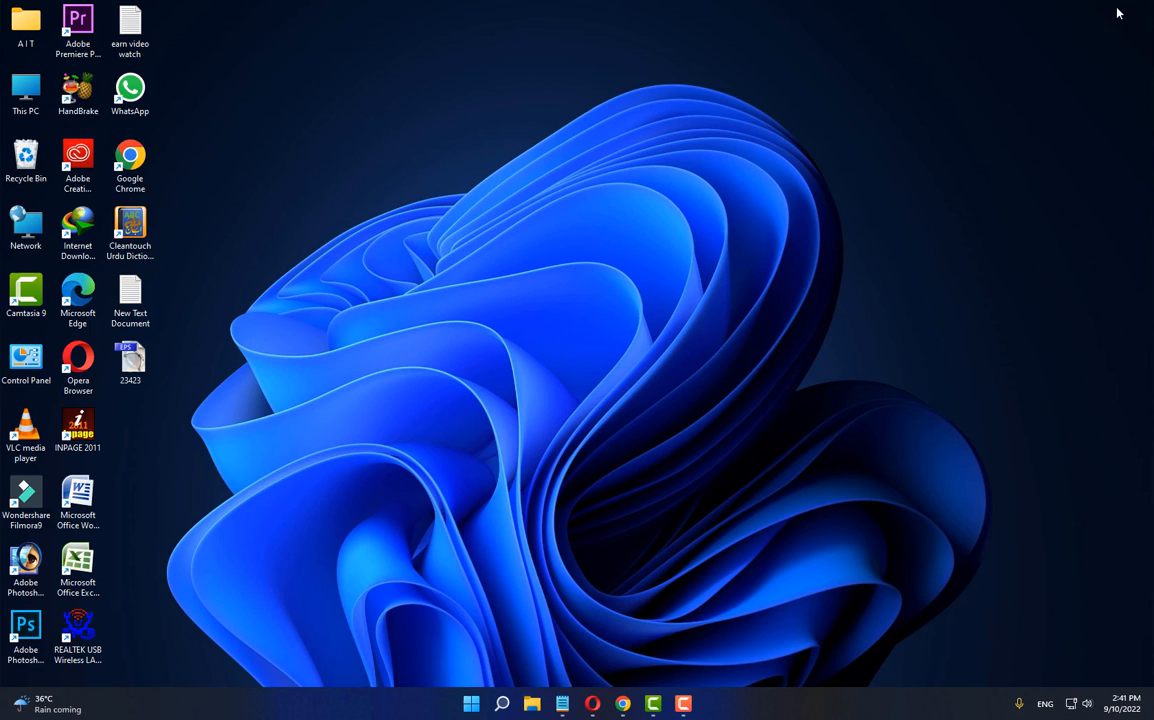
# Step: Test the HandBrake entry in the desktop's extended context menu by launching HandBrake from it, and close the program
pyautogui.rightClick(346, 79)
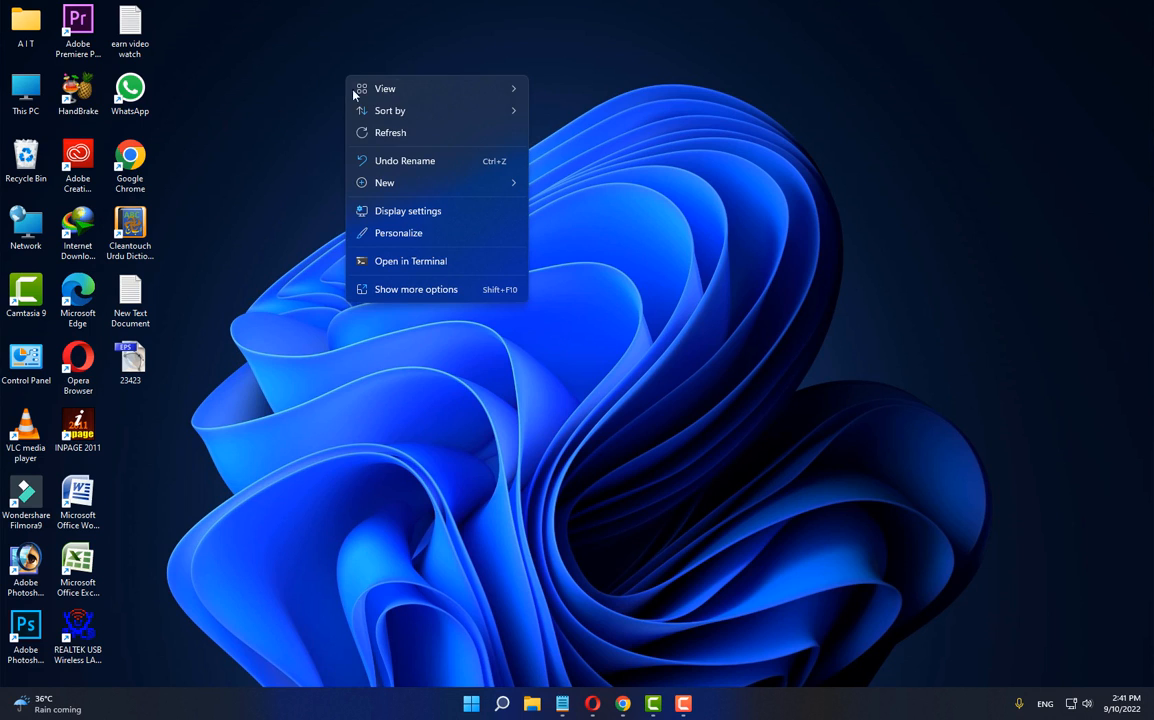
pyautogui.click(420, 296)
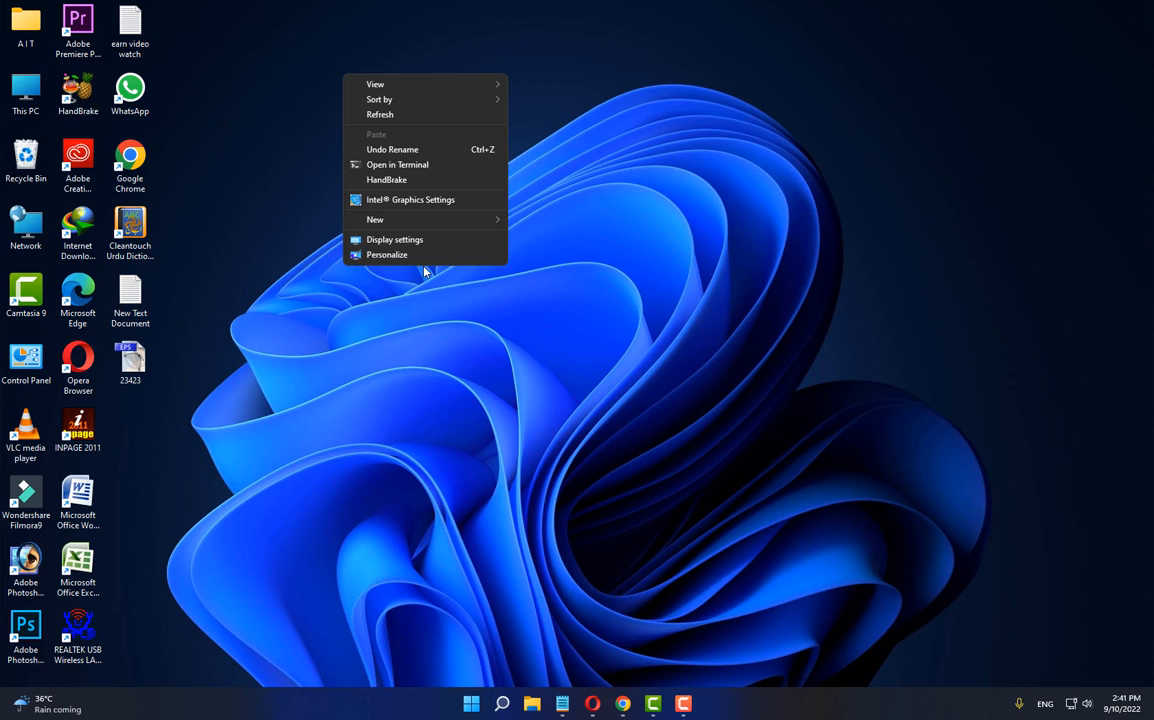
pyautogui.click(386, 181)
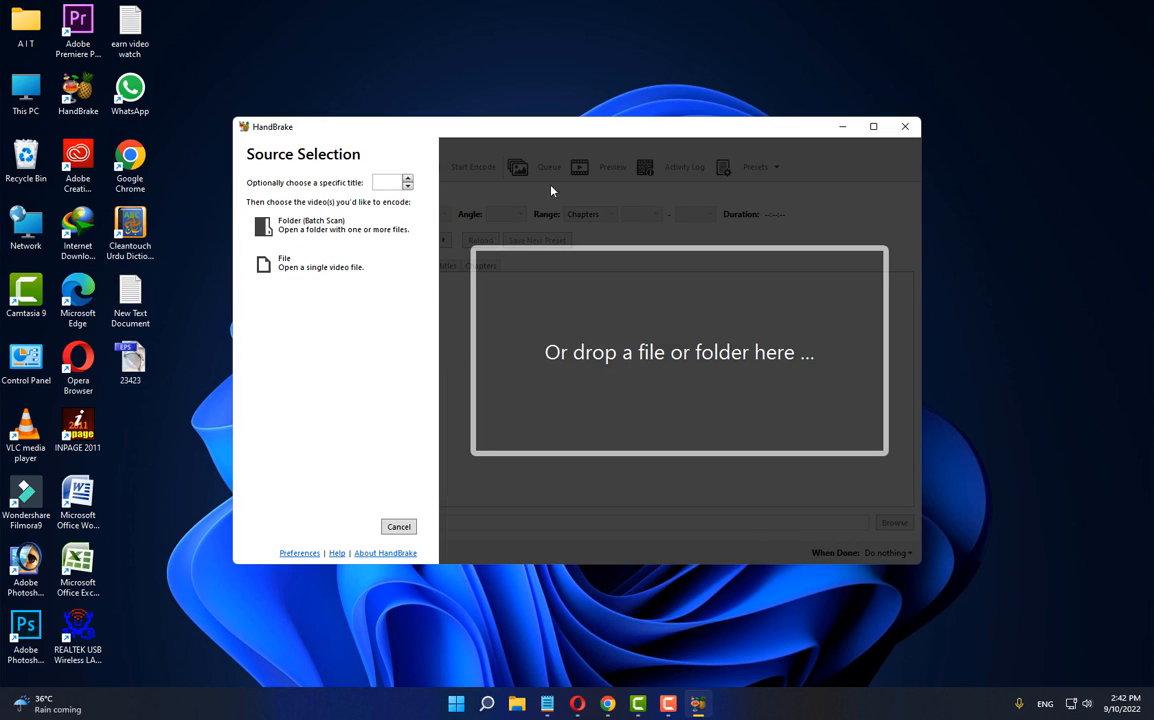
pyautogui.click(905, 126)
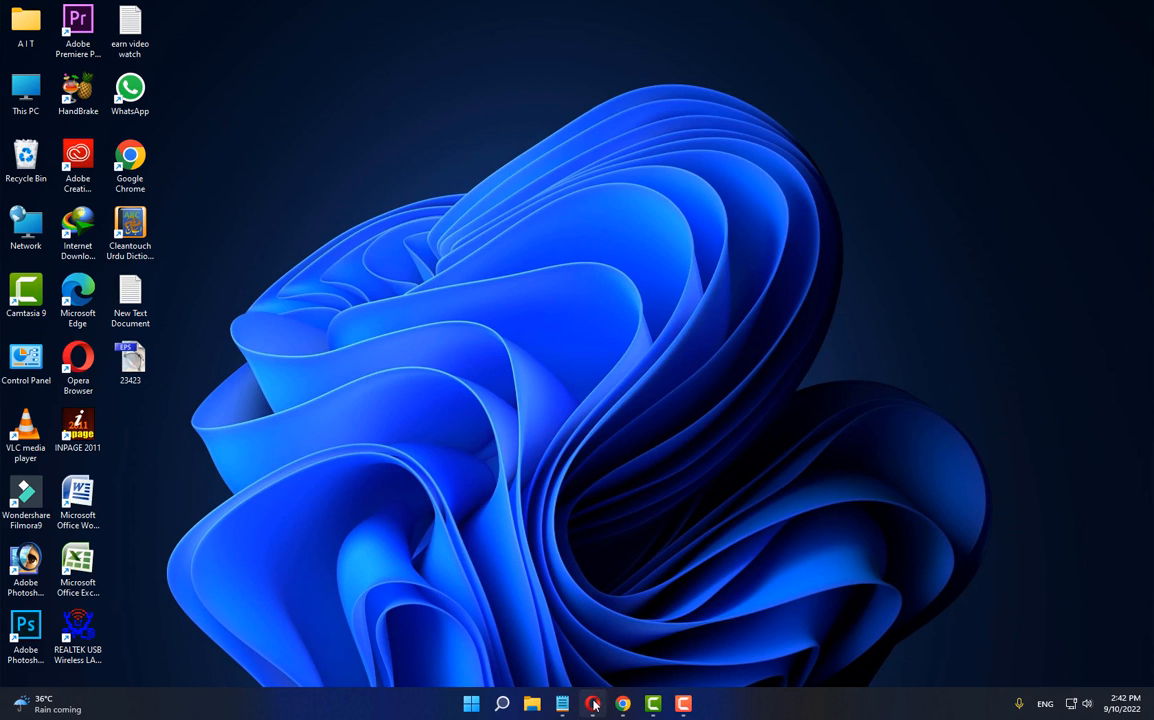